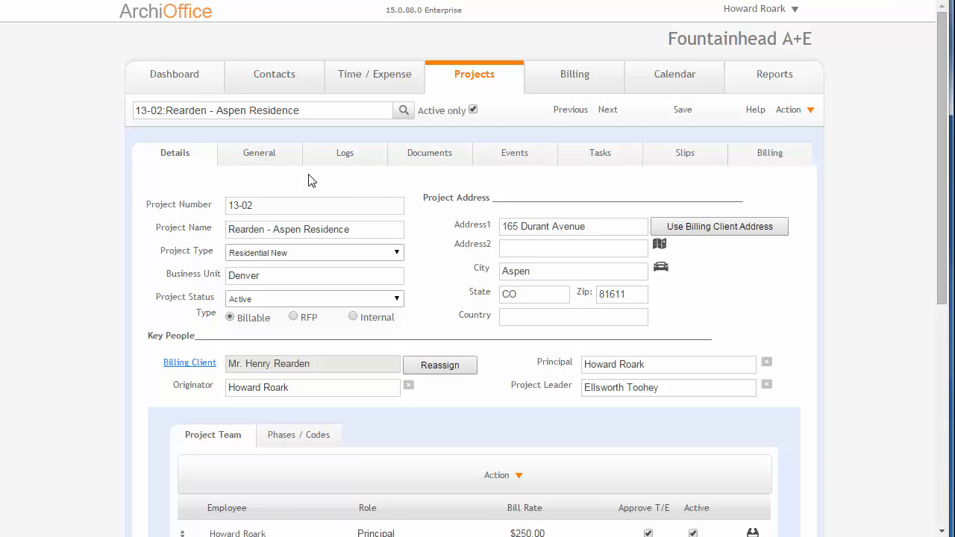
Step: Open project 13-02 from the list of active projects to show its details
left_click(501, 85)
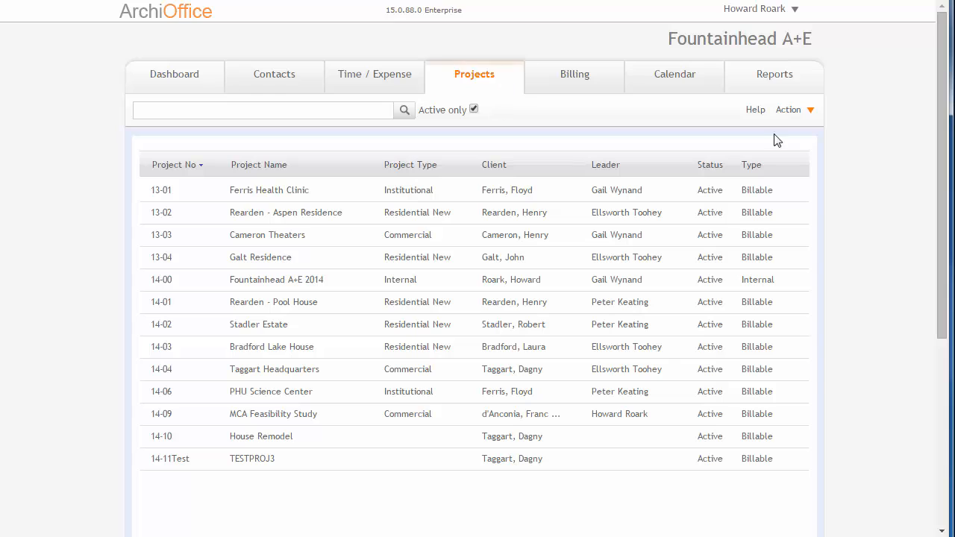
left_click(787, 113)
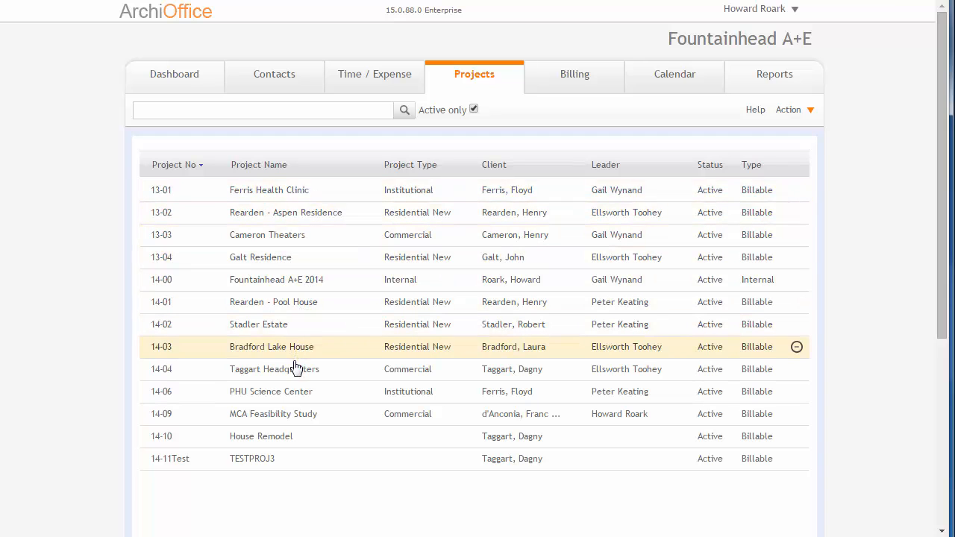
left_click(283, 222)
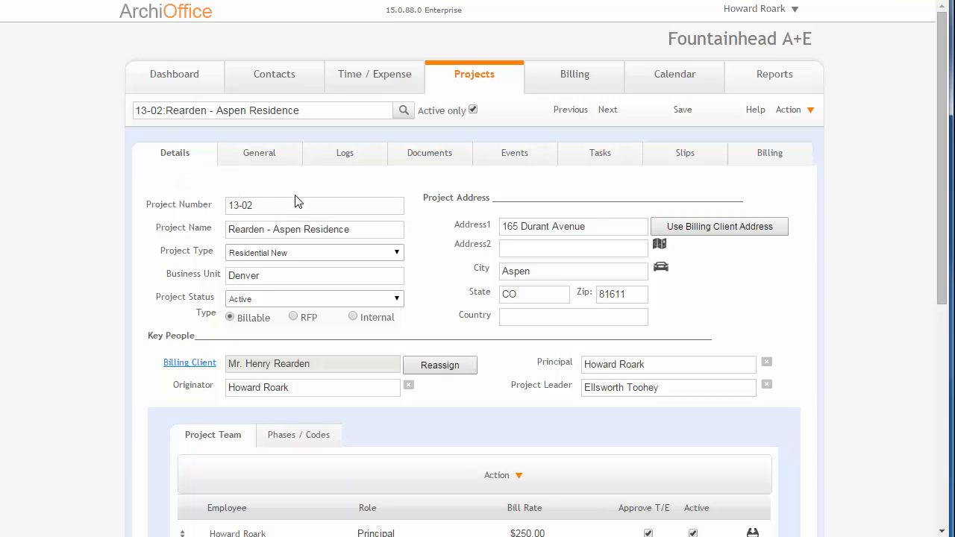
scroll(304, 206, "down", 2)
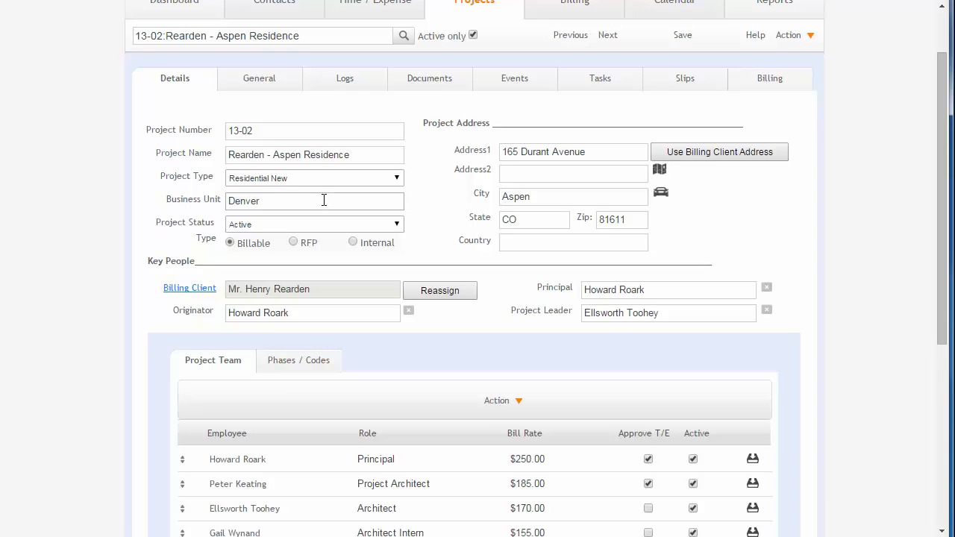
Step: Review the project's number, name and business unit fields and the choices available for project type and project status
left_click_drag(254, 131, 222, 130)
left_click(388, 156)
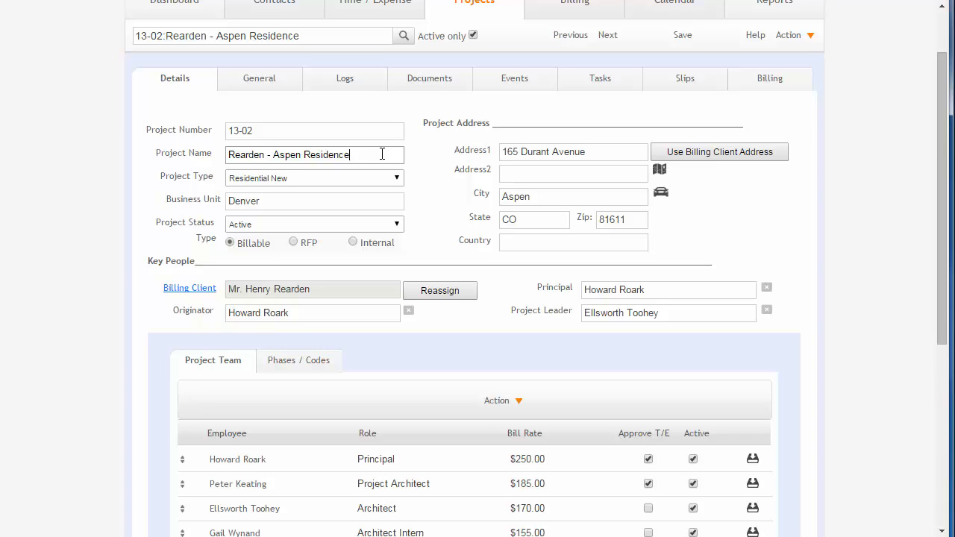
left_click(333, 177)
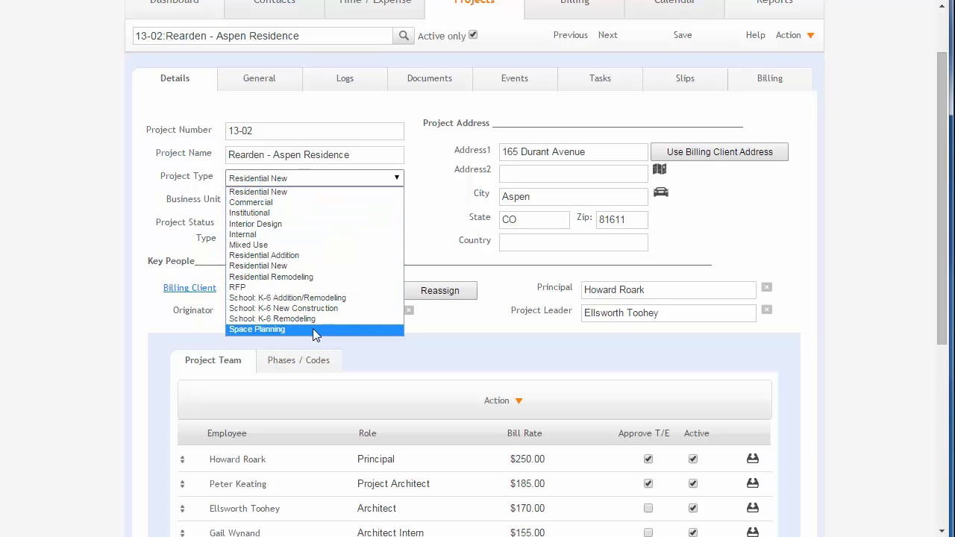
left_click(317, 181)
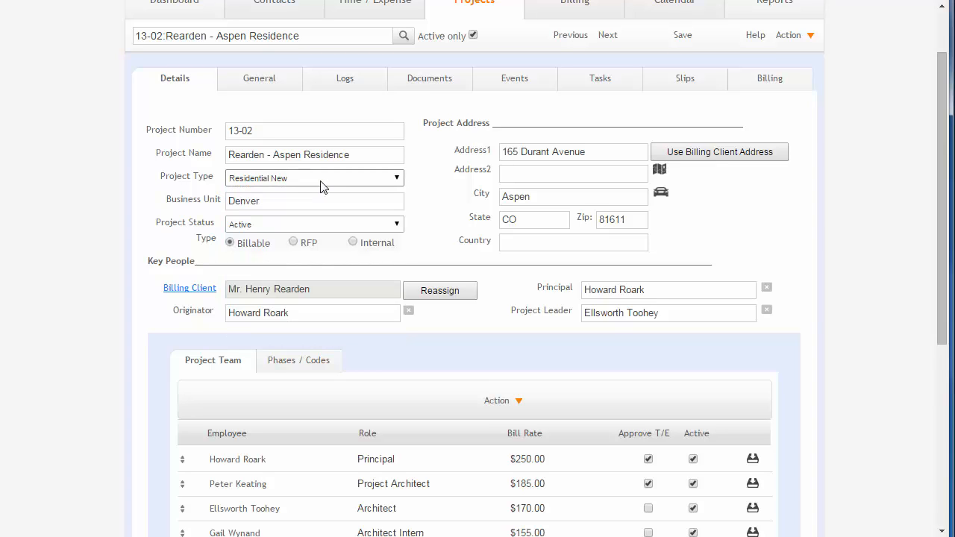
left_click(306, 202)
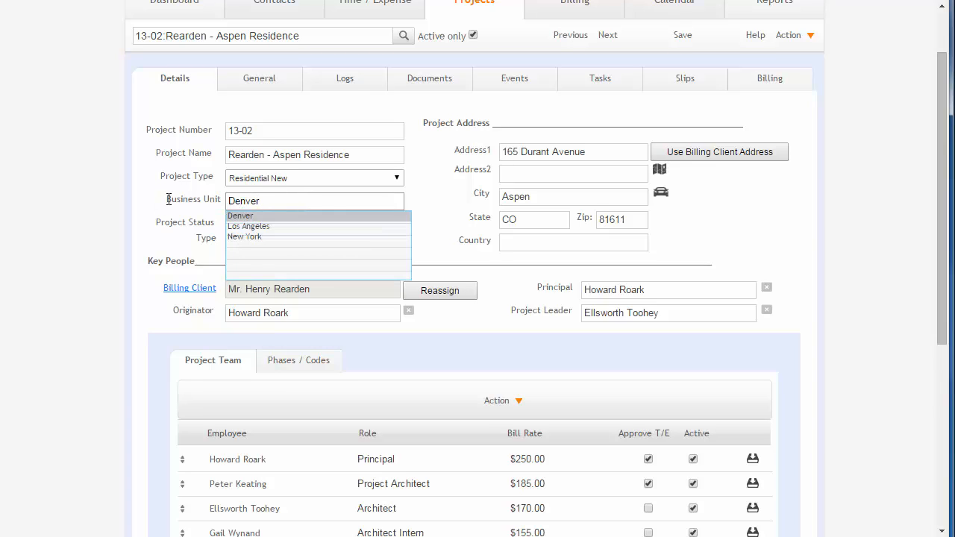
left_click_drag(166, 199, 221, 200)
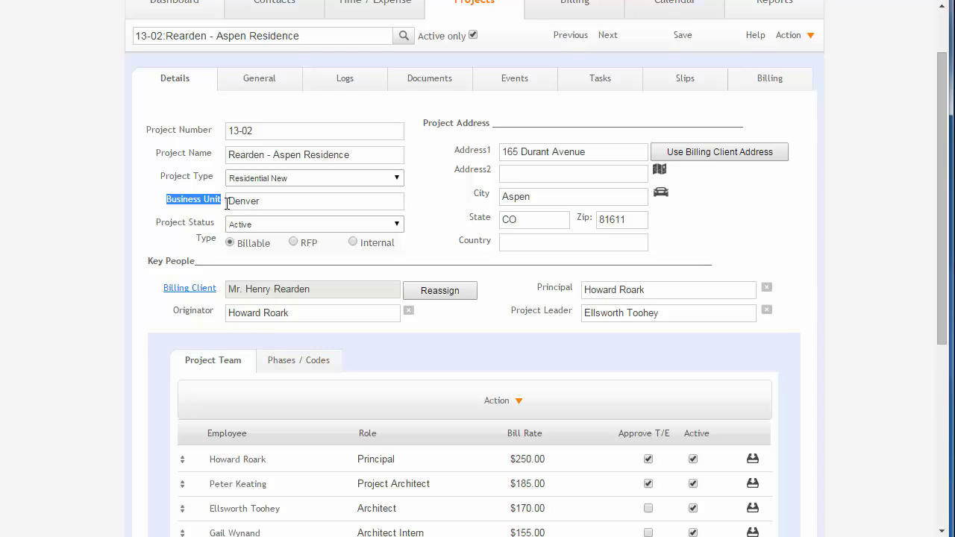
left_click(272, 224)
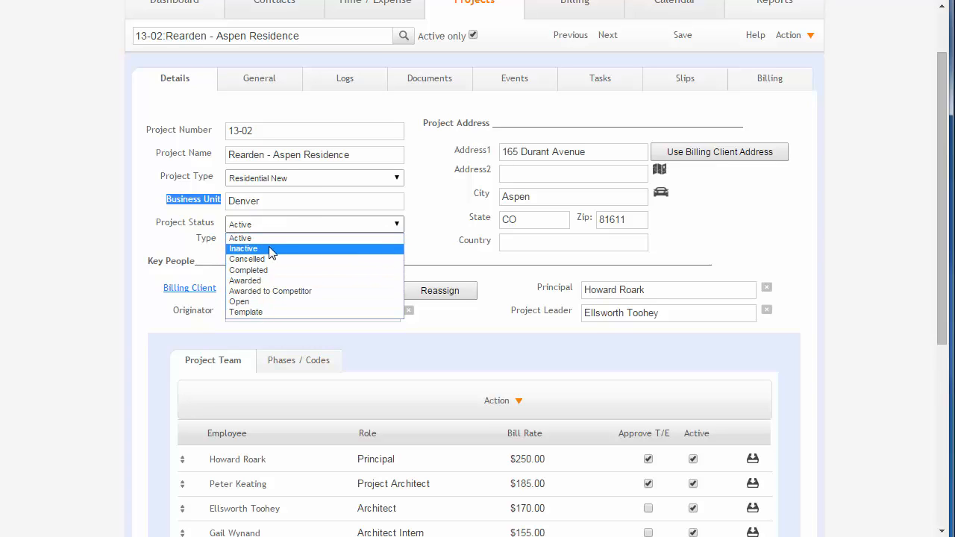
left_click(277, 234)
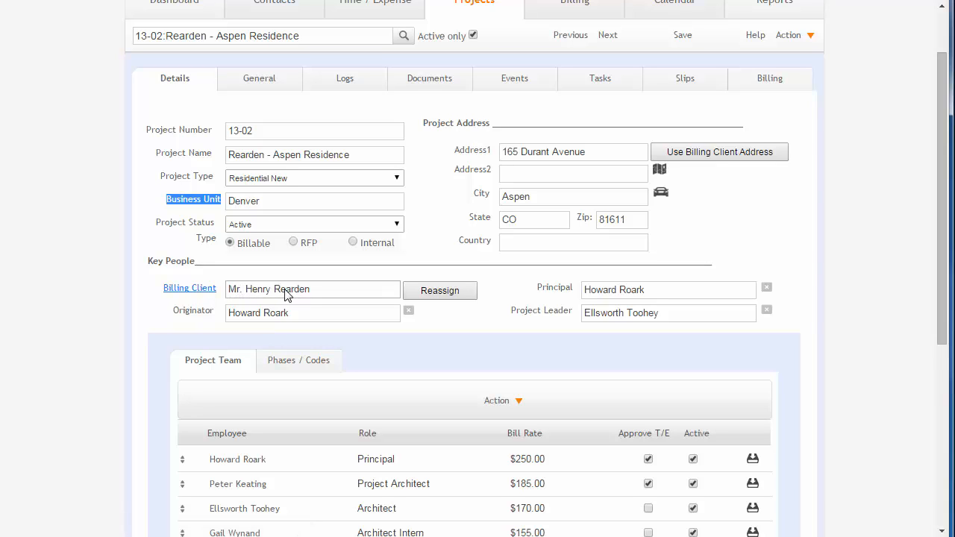
Step: Open the billing client's contact record from the project and compare its Home and Aspen addresses
left_click(200, 291)
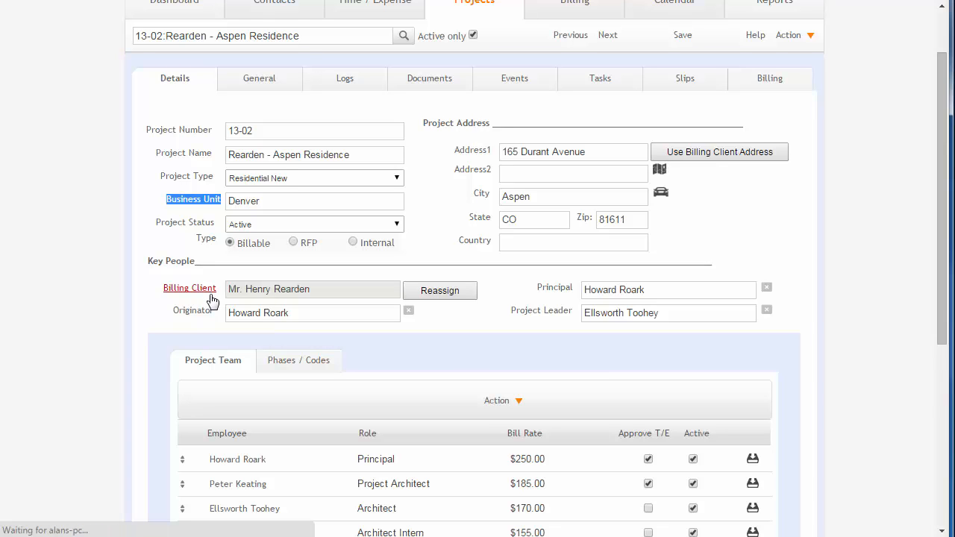
scroll(222, 296, "up", 1)
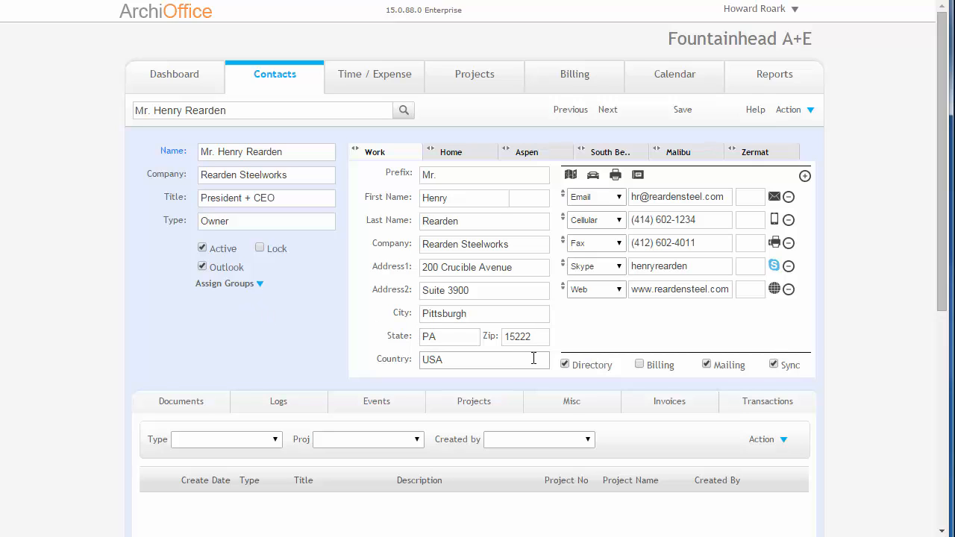
left_click(458, 154)
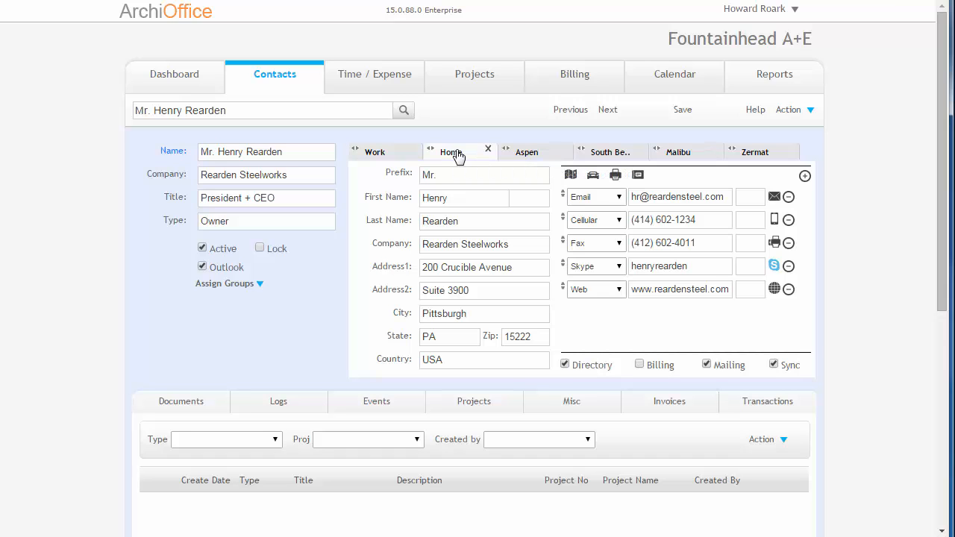
left_click(525, 156)
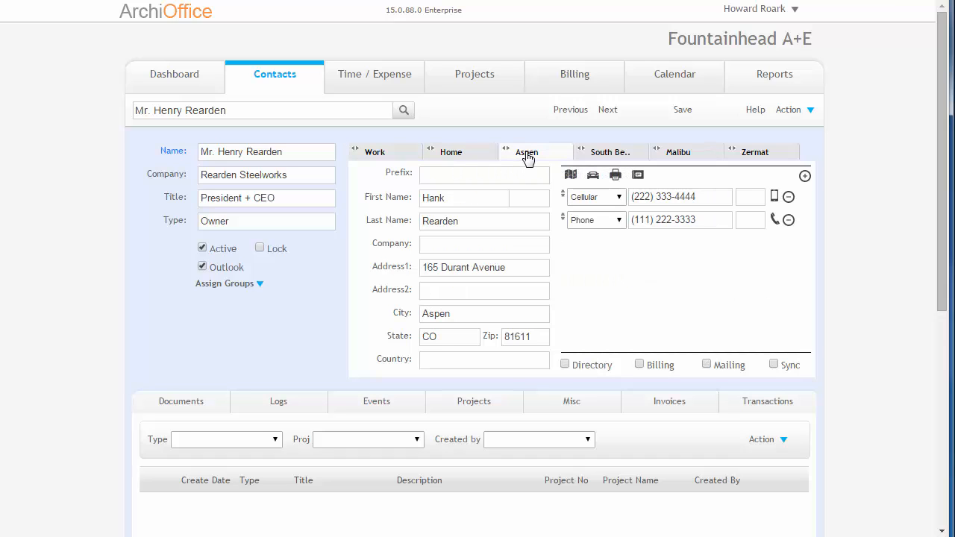
left_click(464, 156)
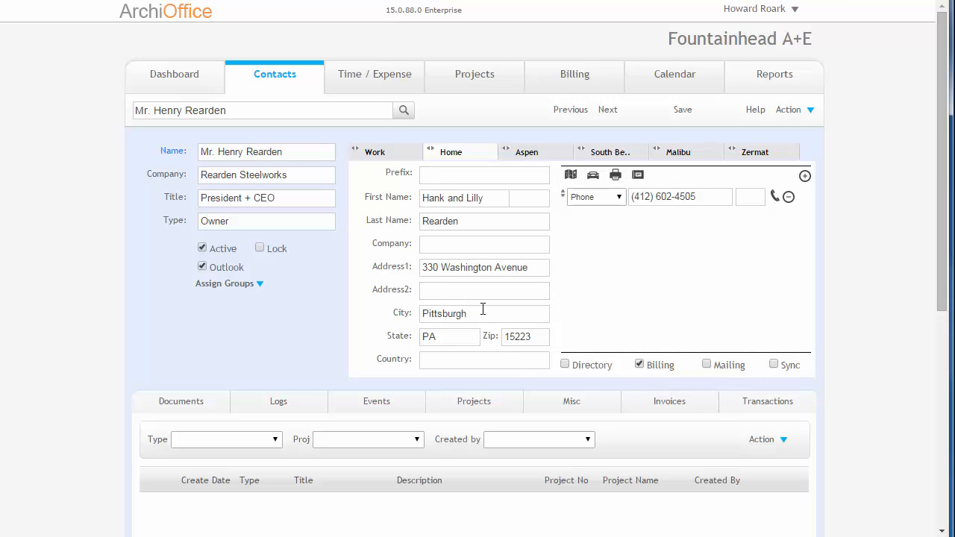
Step: Return to the details of project 13-02 and bring its Key People section into view
left_click(471, 77)
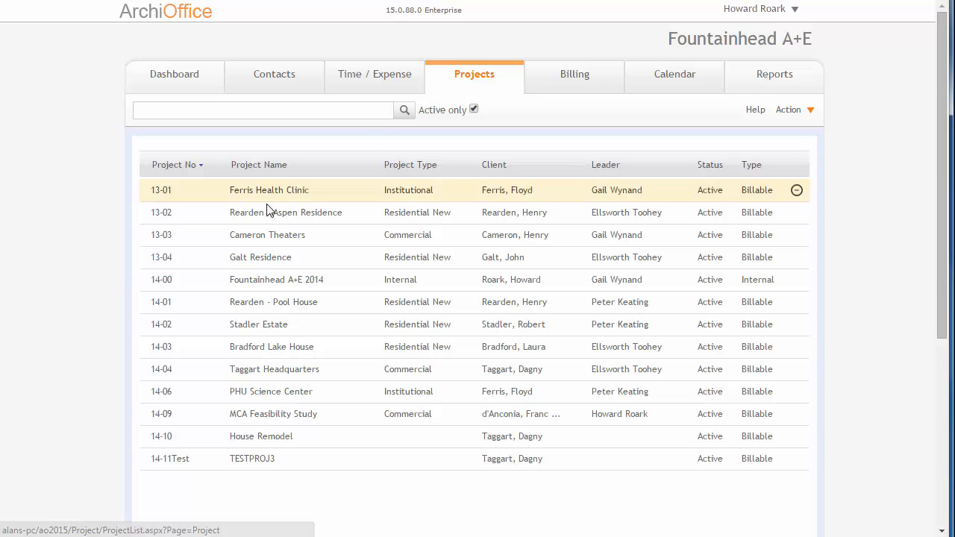
left_click(263, 221)
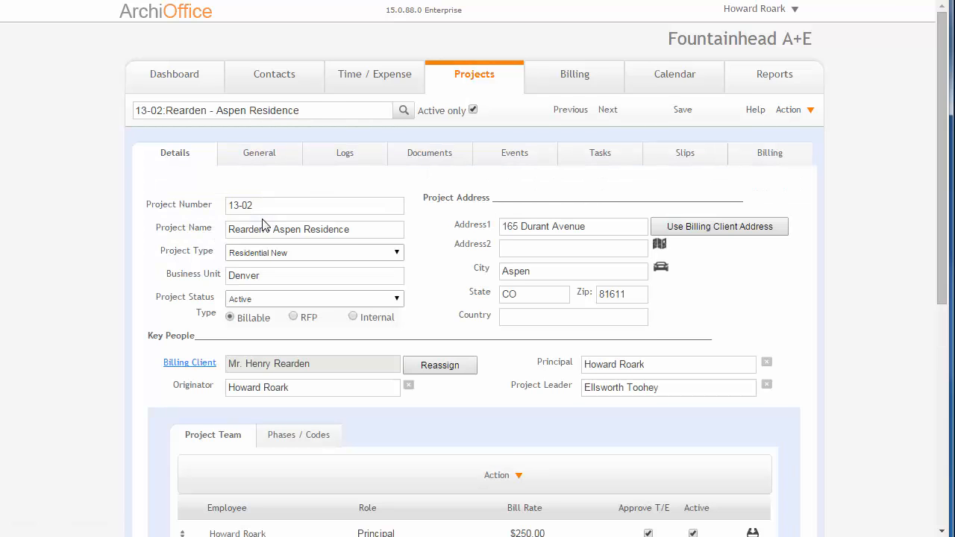
scroll(263, 222, "down", 2)
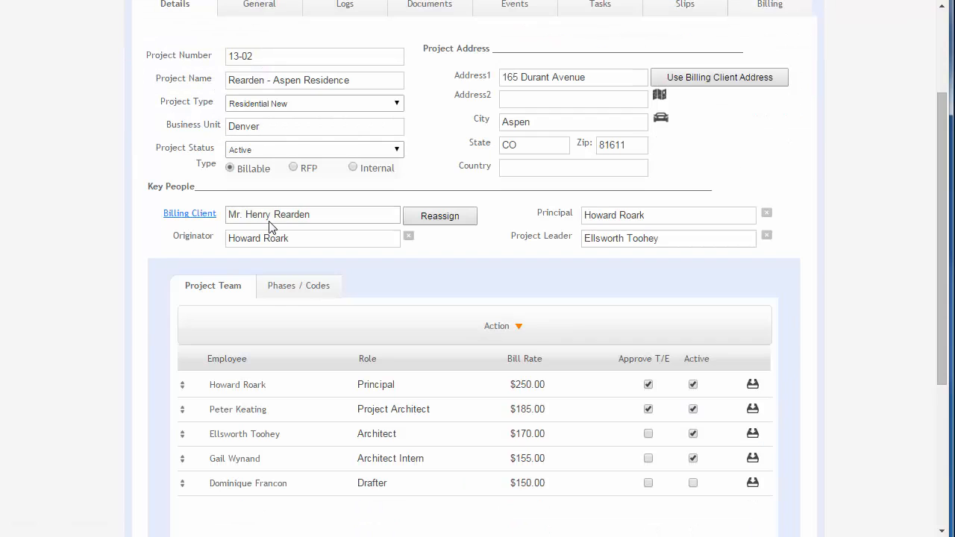
Step: Examine the billing client's Reassign option and the employees available as originator and principal
left_click(435, 216)
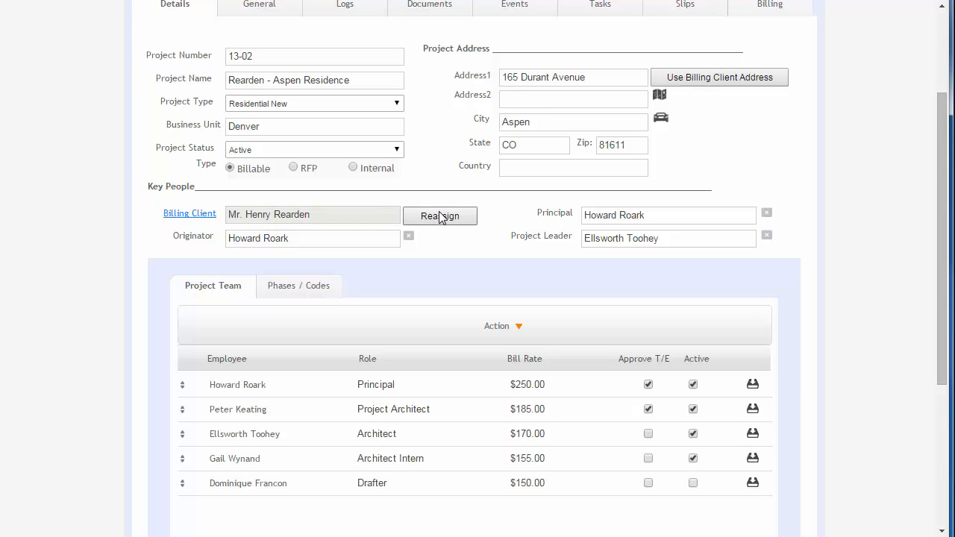
left_click(309, 241)
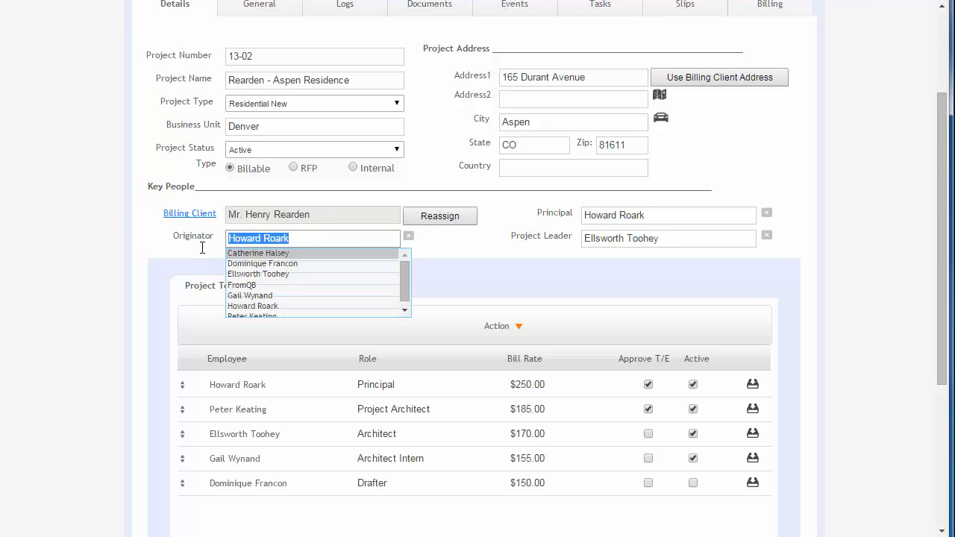
left_click(344, 239)
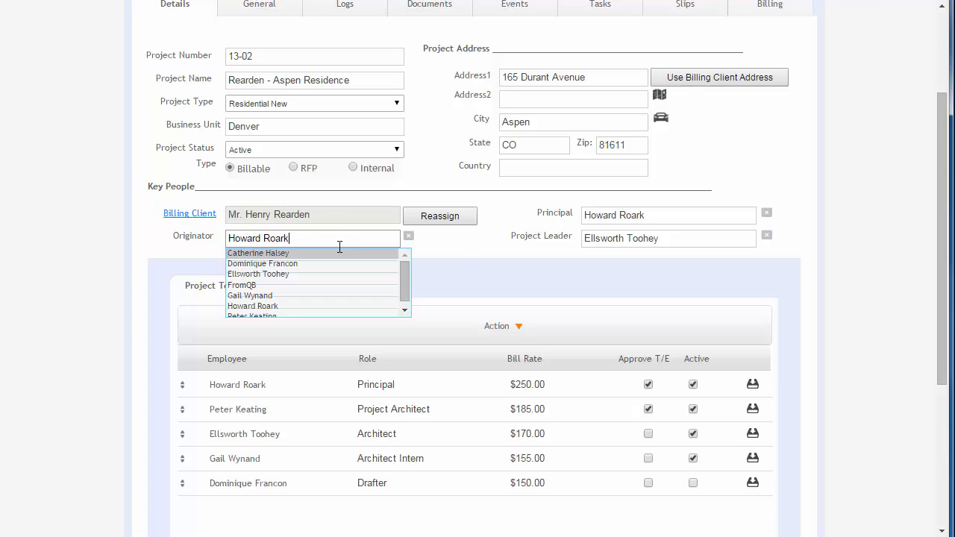
left_click(457, 248)
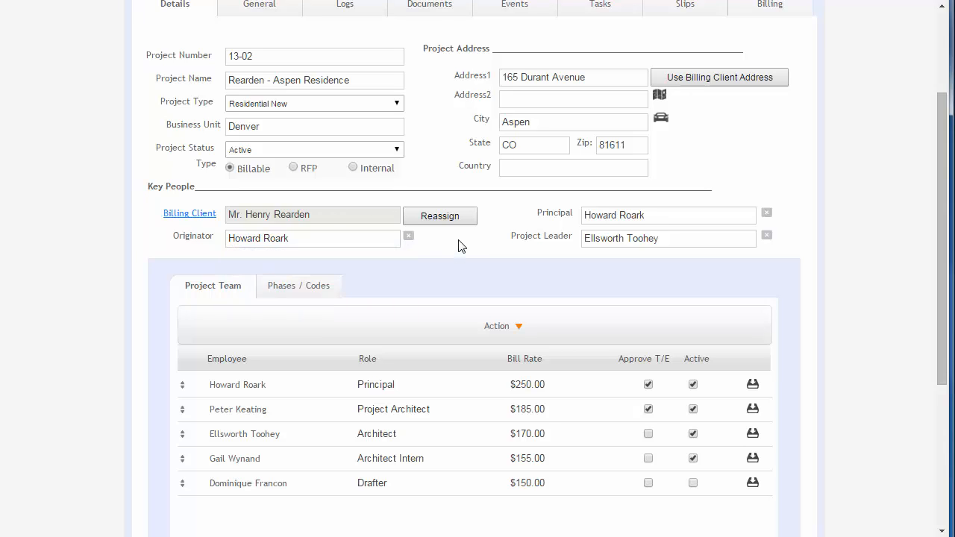
left_click(661, 217)
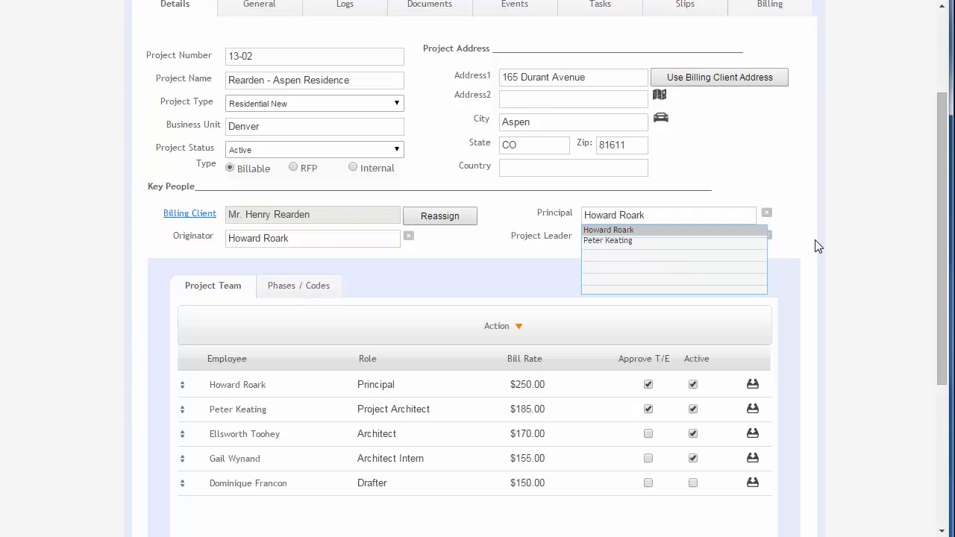
Step: Open the user details in the system preferences and check the Principal setting for an Architect Intern user
scroll(818, 244, "up", 2)
left_click(758, 9)
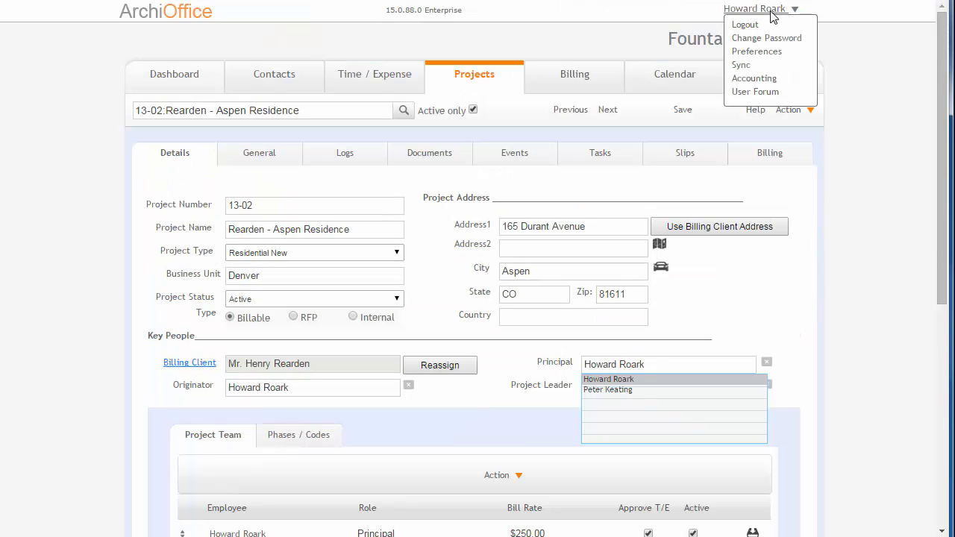
left_click(761, 53)
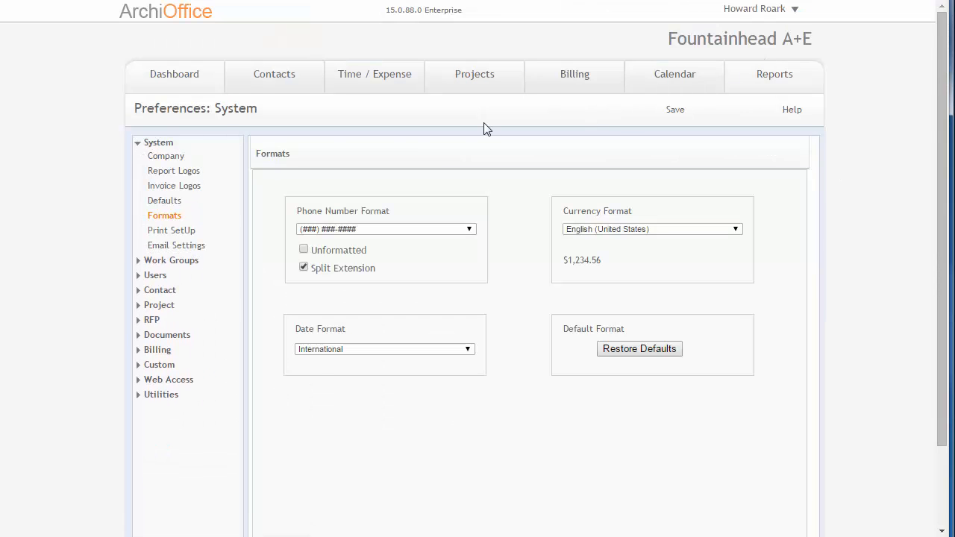
left_click(138, 147)
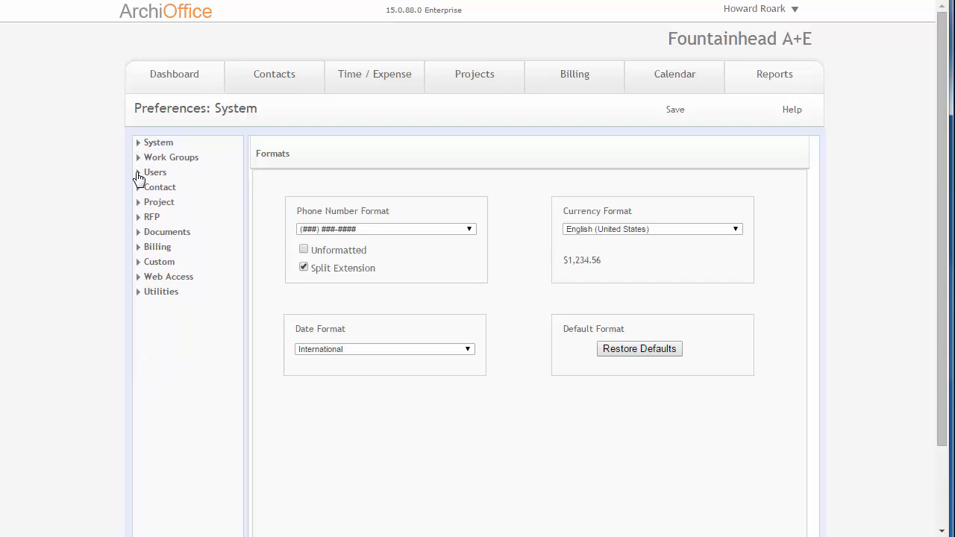
left_click(140, 174)
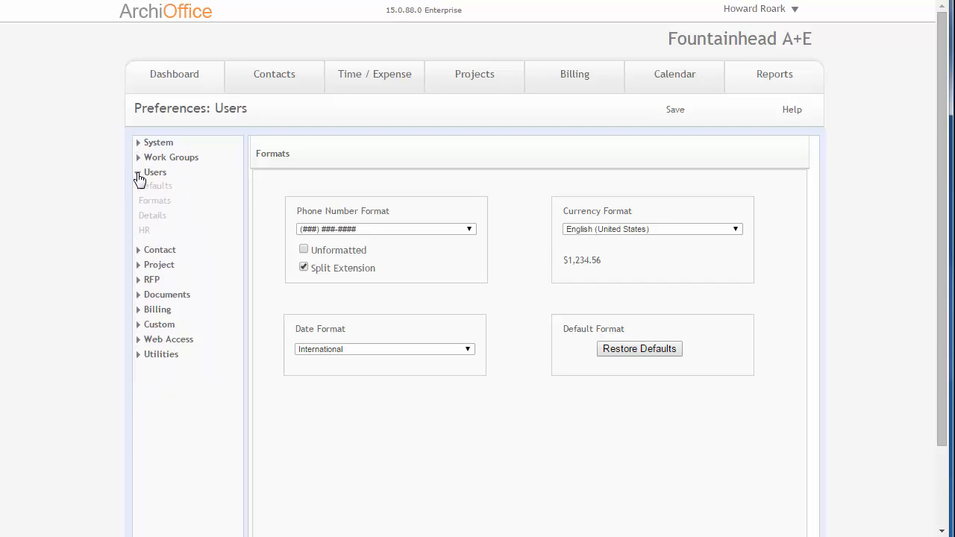
left_click(160, 216)
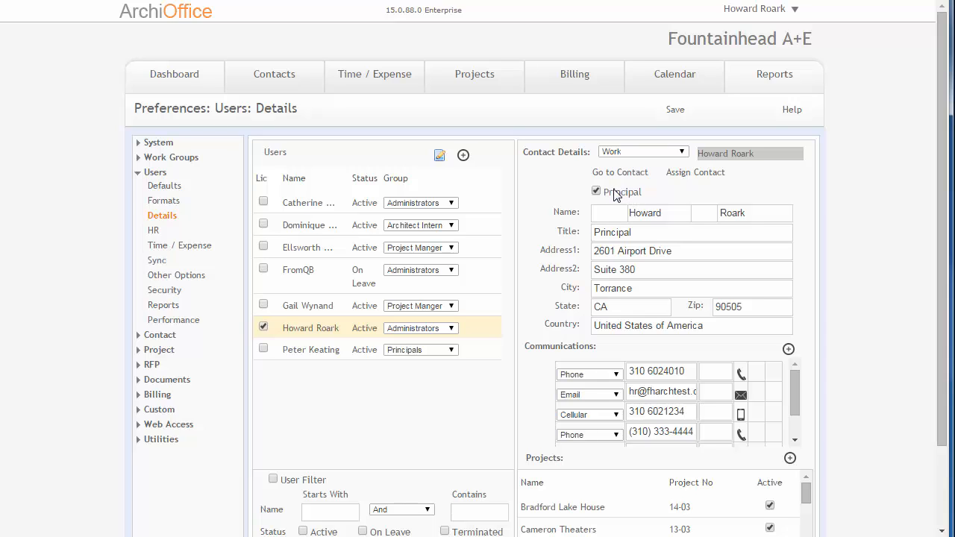
left_click(288, 227)
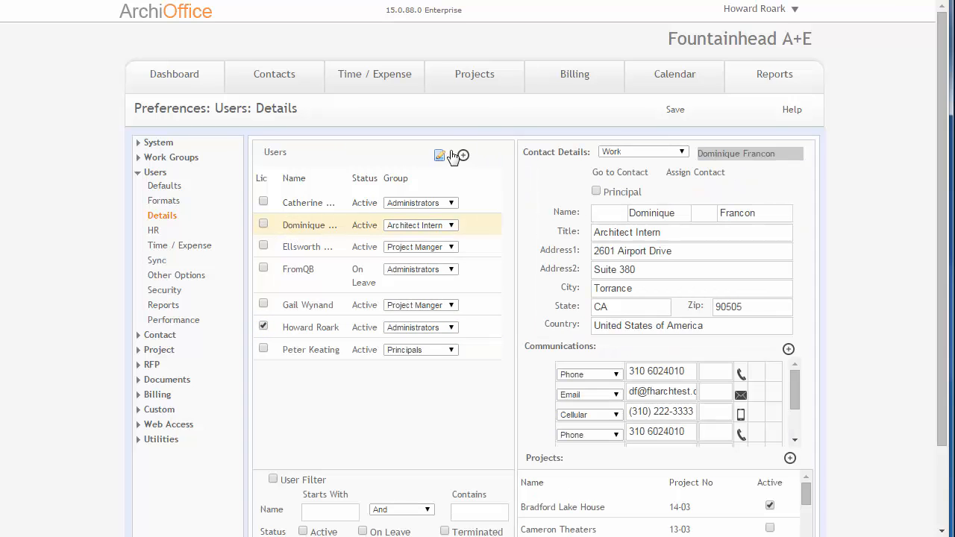
Step: Go back to project 13-02 and review which employees can be chosen as principal and as project leader
left_click(486, 84)
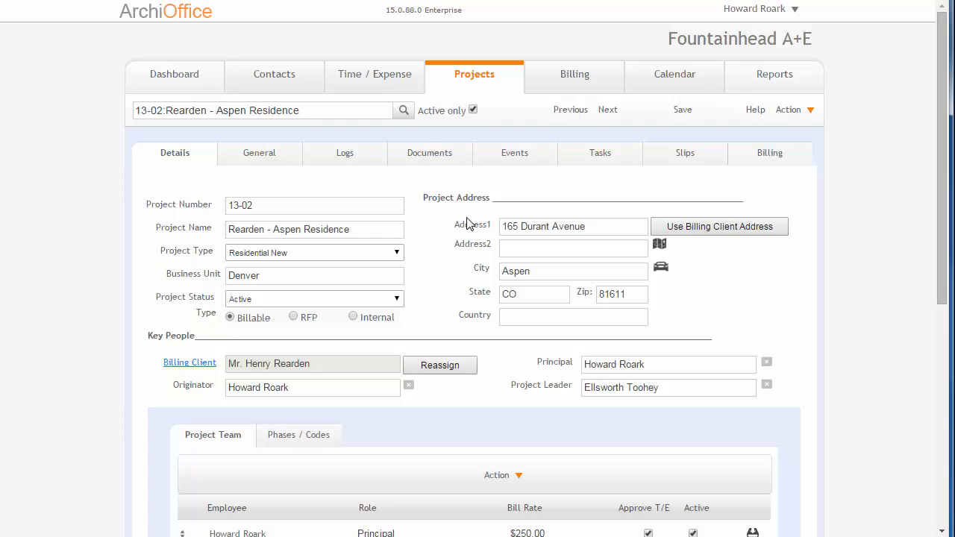
scroll(471, 224, "down", 1)
left_click(669, 290)
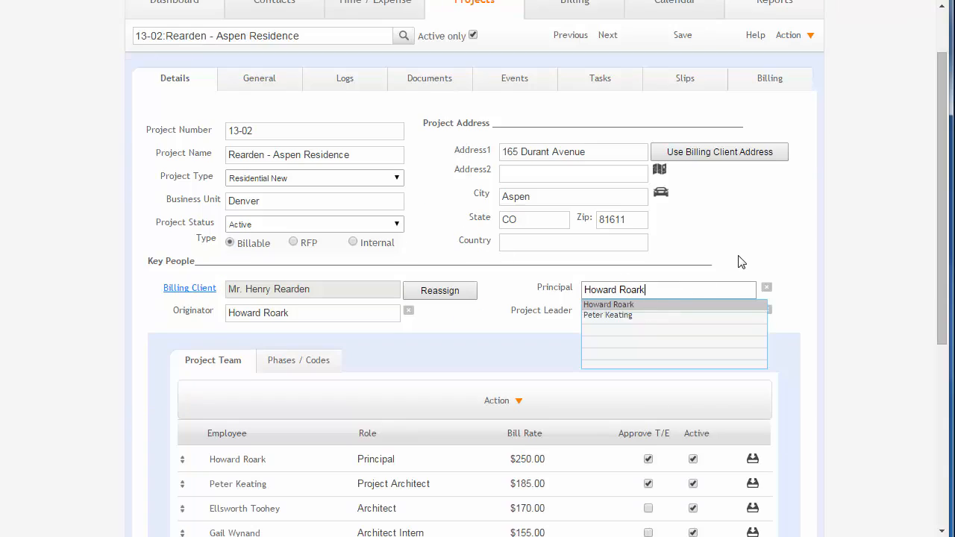
left_click(801, 302)
left_click(656, 314)
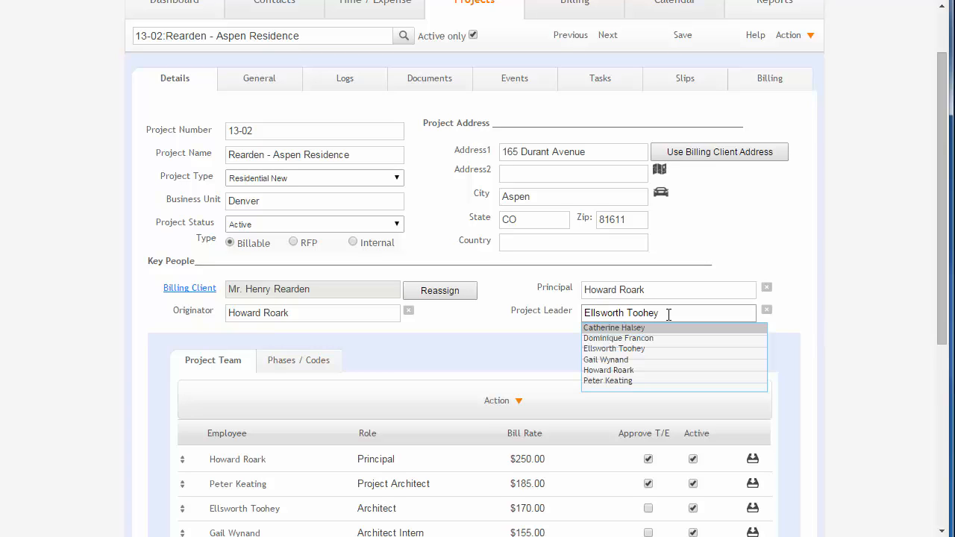
left_click(535, 328)
left_click(664, 312)
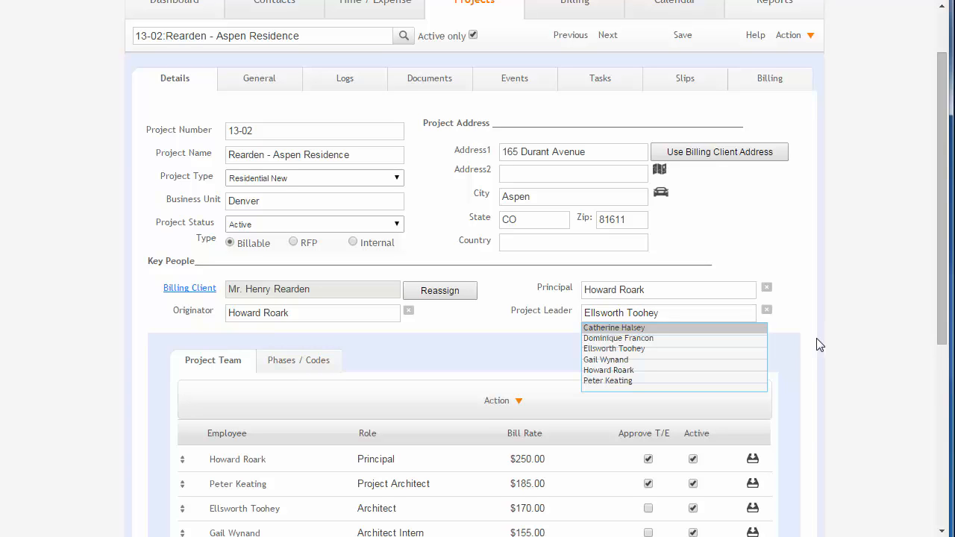
left_click(802, 352)
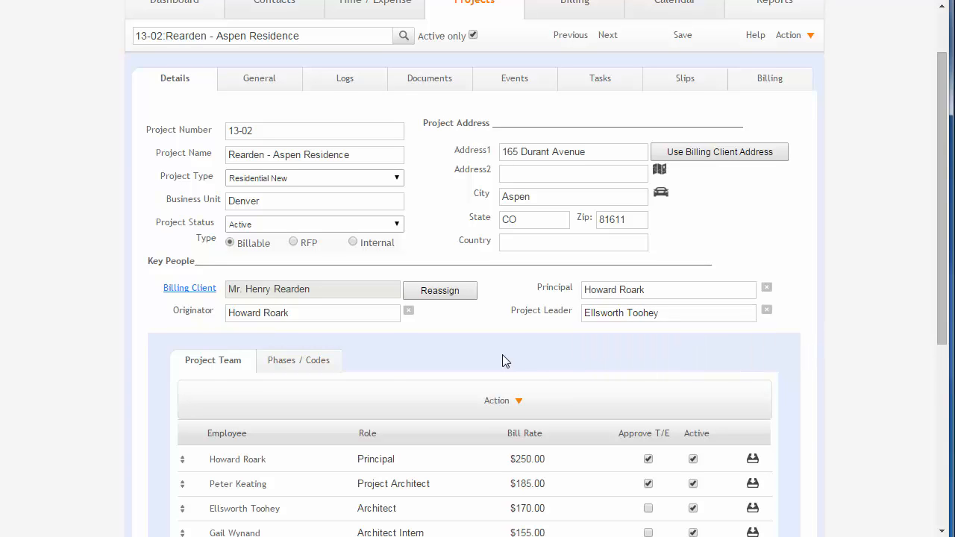
Step: Review the Project Team list, checking the roles available and the bill rate for the team's principal
scroll(502, 355, "down", 3)
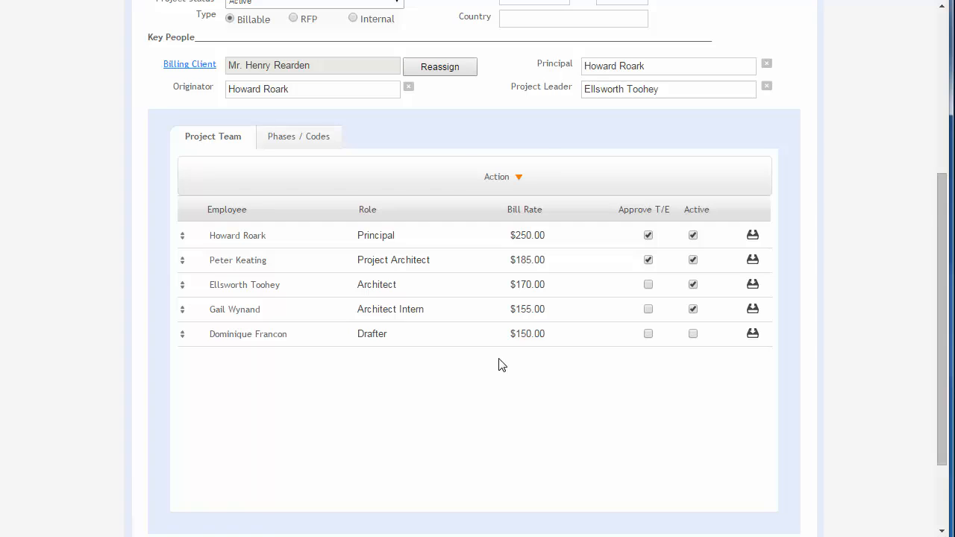
scroll(500, 363, "down", 1)
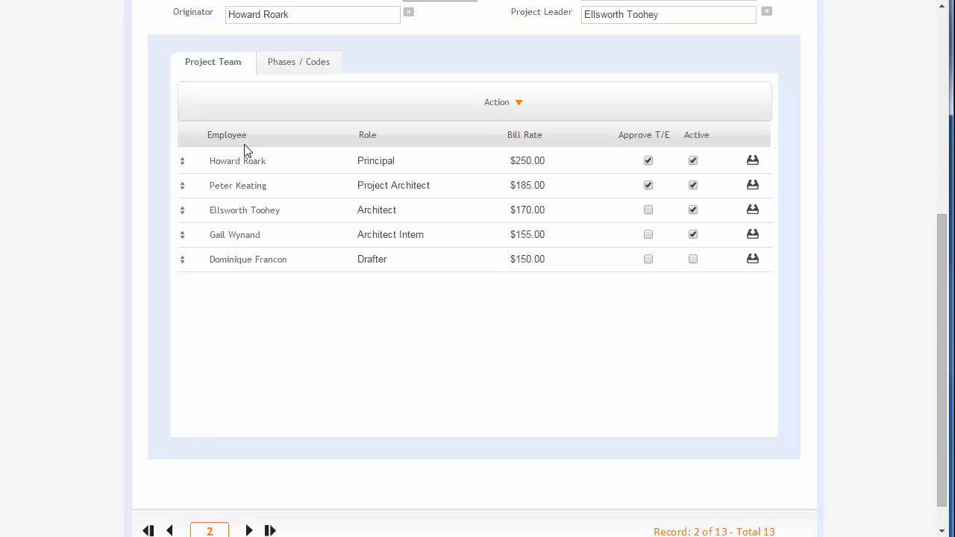
left_click(241, 166)
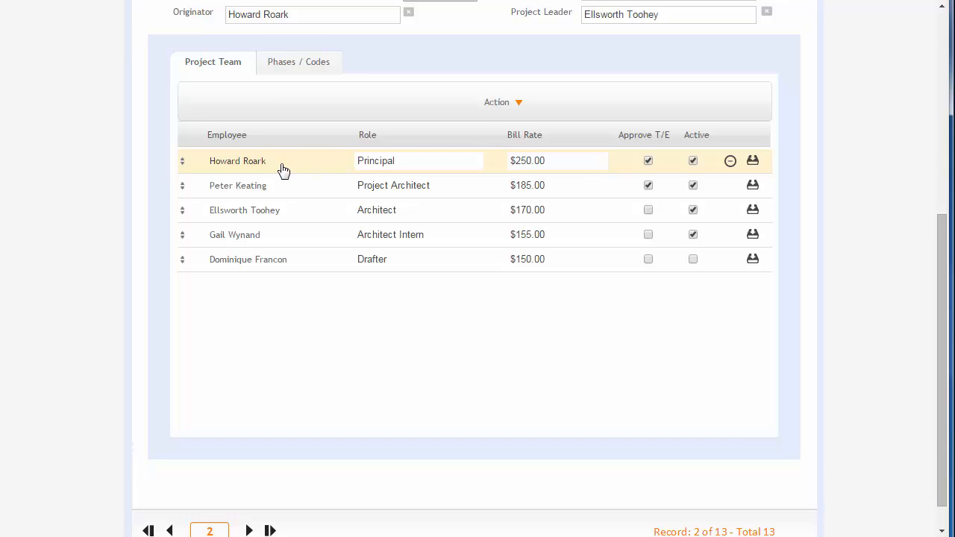
left_click(414, 164)
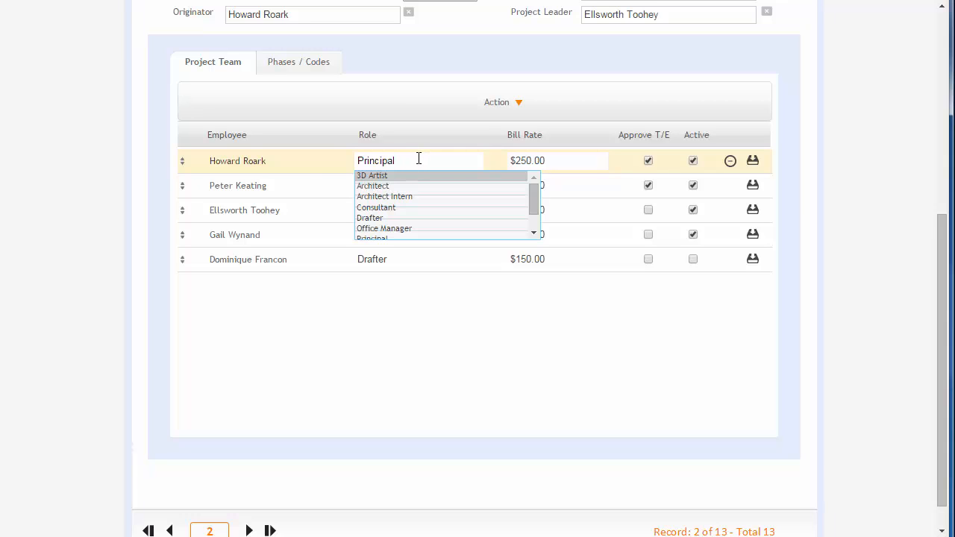
left_click(359, 160)
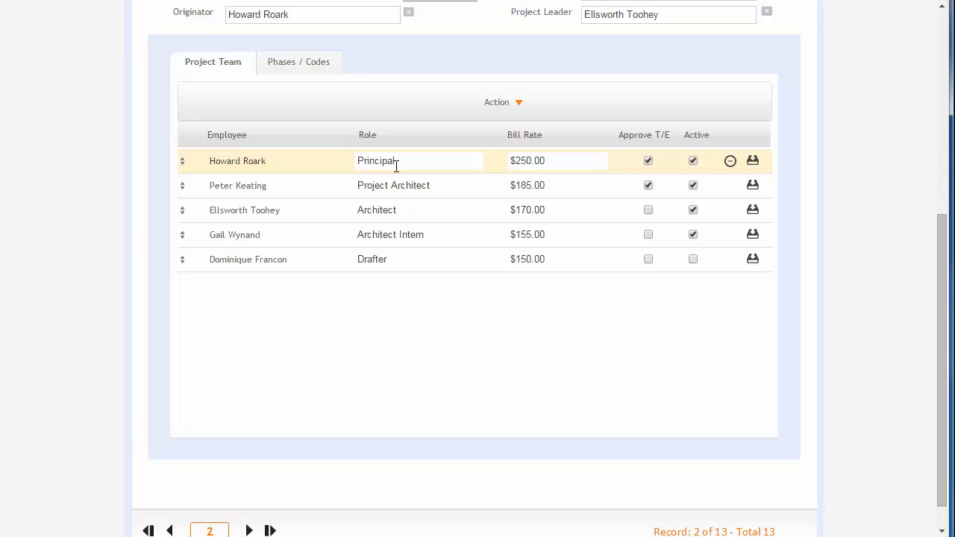
left_click(555, 162)
left_click_drag(516, 162, 489, 166)
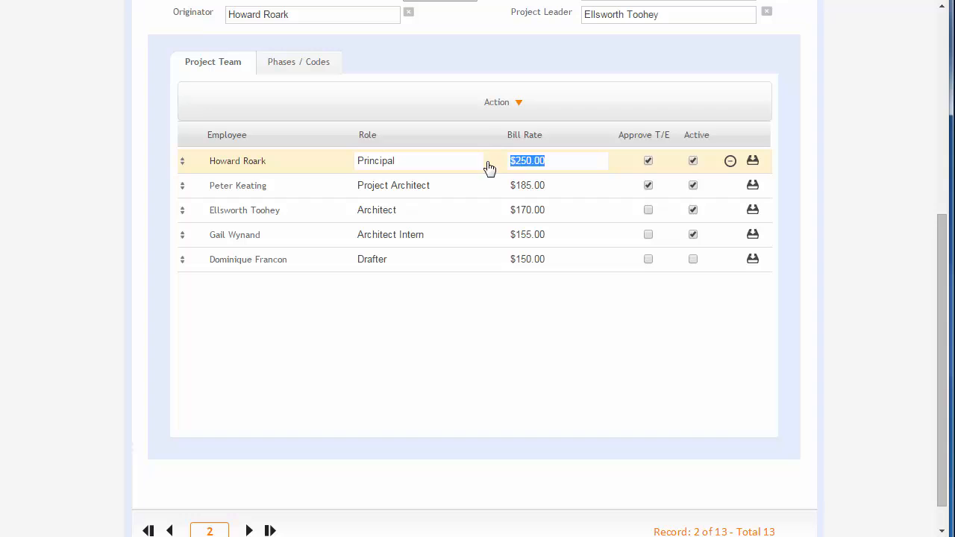
left_click(589, 165)
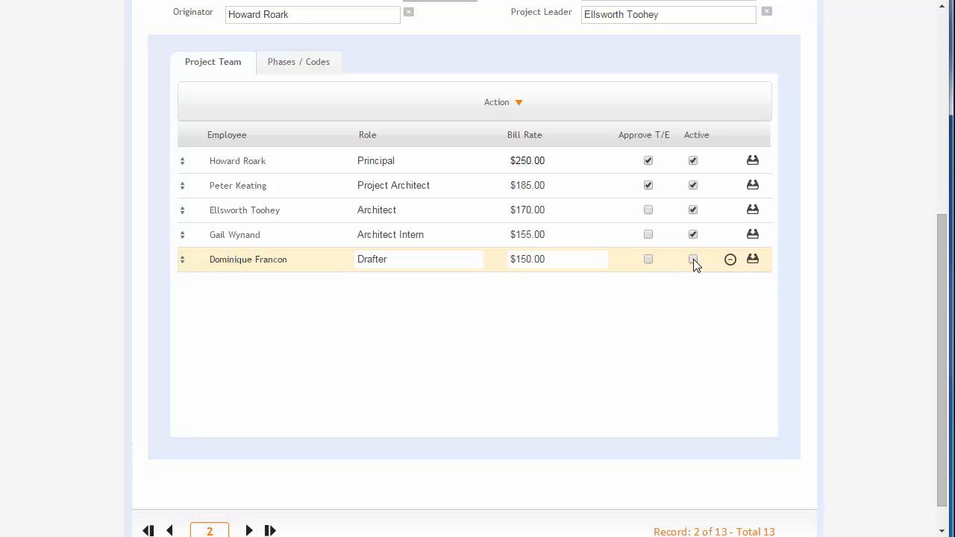
Step: Examine the Active setting and the remove and update options for the drafter in the project team
left_click(693, 260)
left_click(693, 259)
left_click(730, 260)
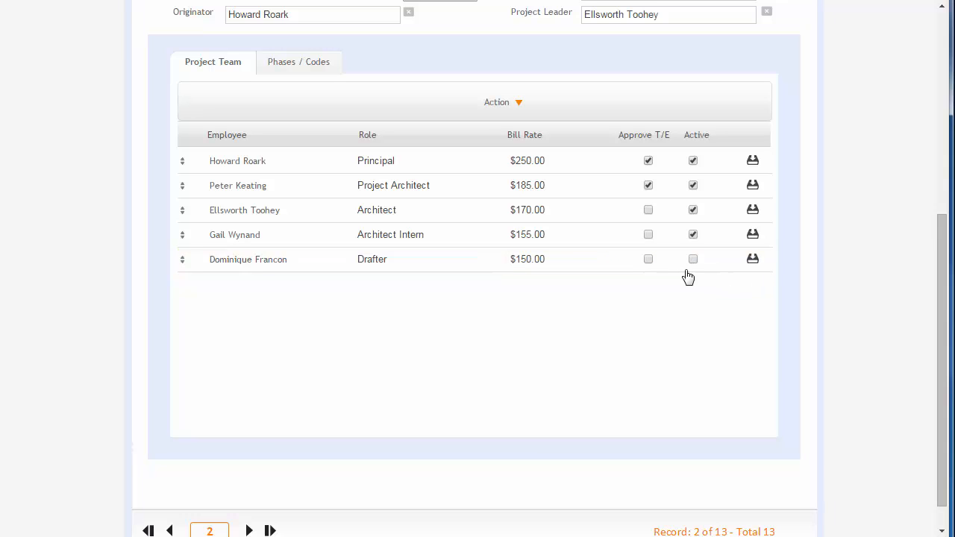
left_click(692, 270)
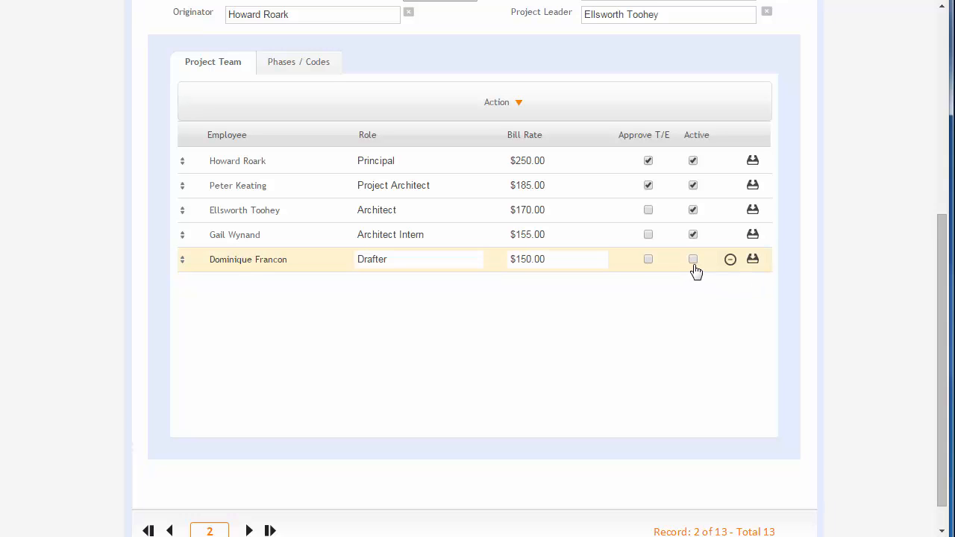
left_click(754, 265)
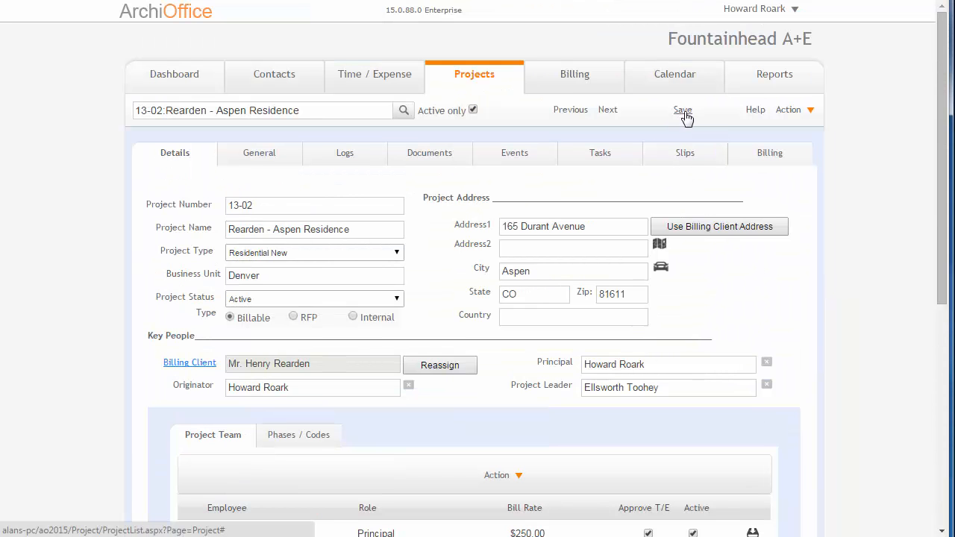
Step: Set the principal's role in the project team to Architect Intern, save the project and update that team member's item description
scroll(693, 153, "down", 5)
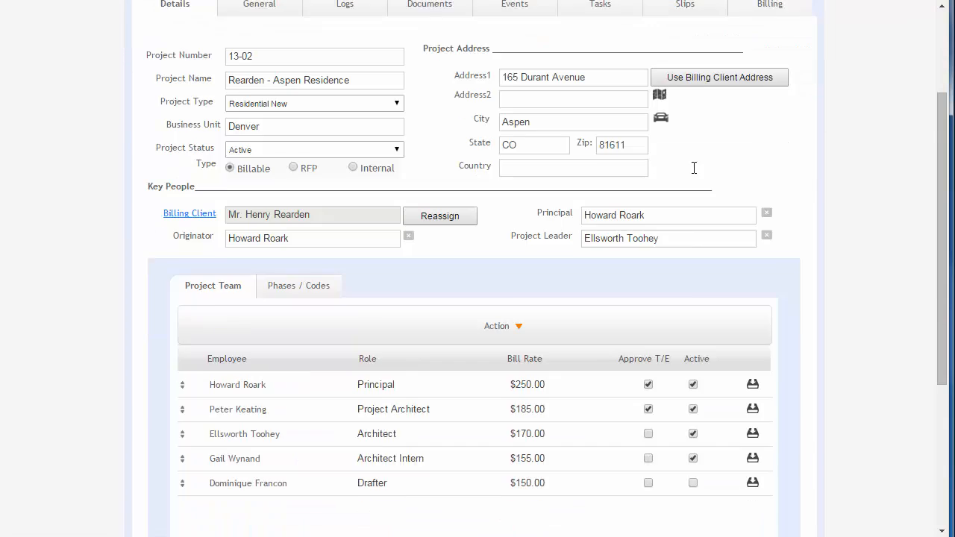
left_click(693, 170)
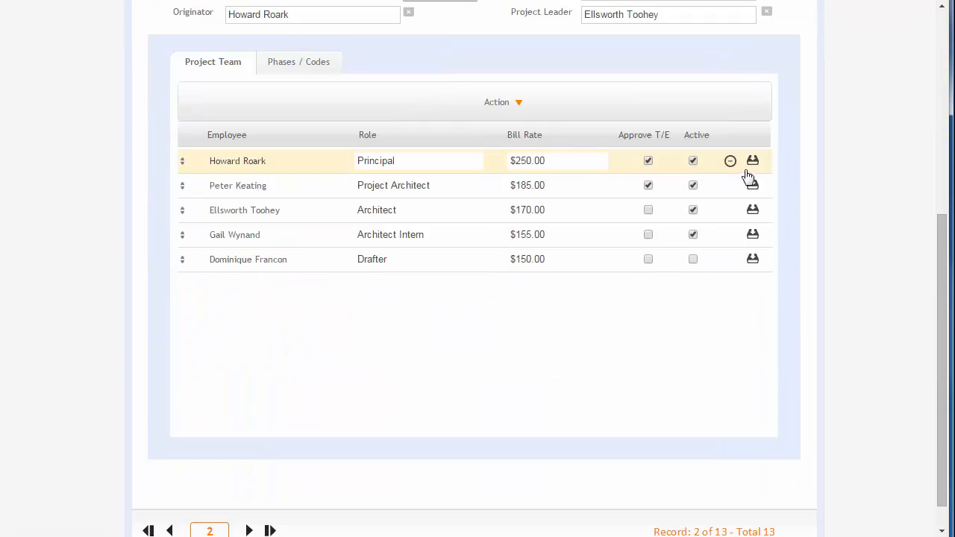
left_click(424, 161)
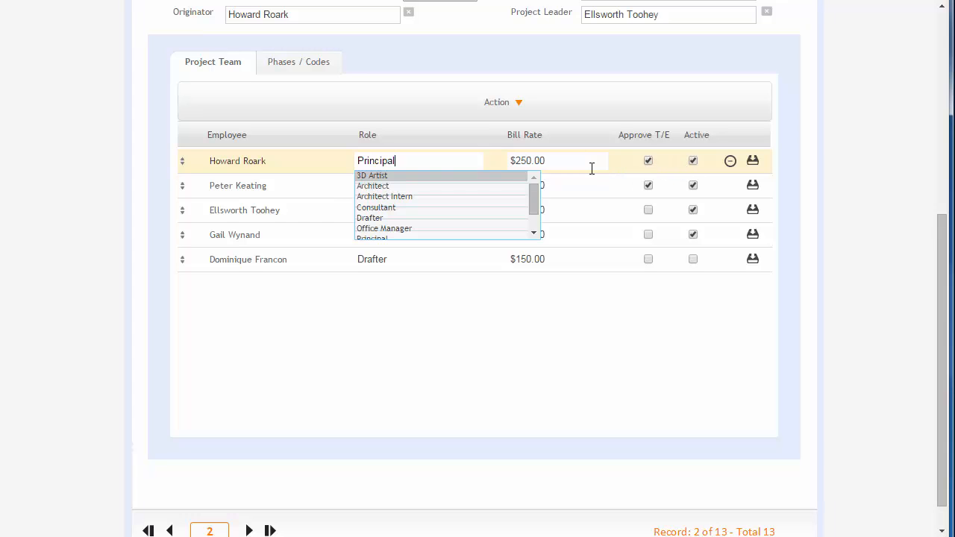
left_click(397, 196)
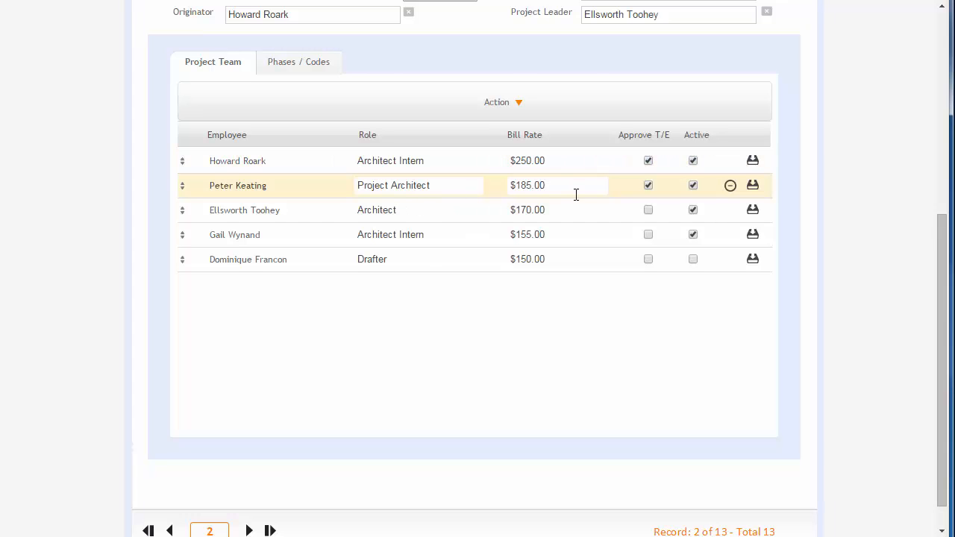
scroll(577, 194, "up", 5)
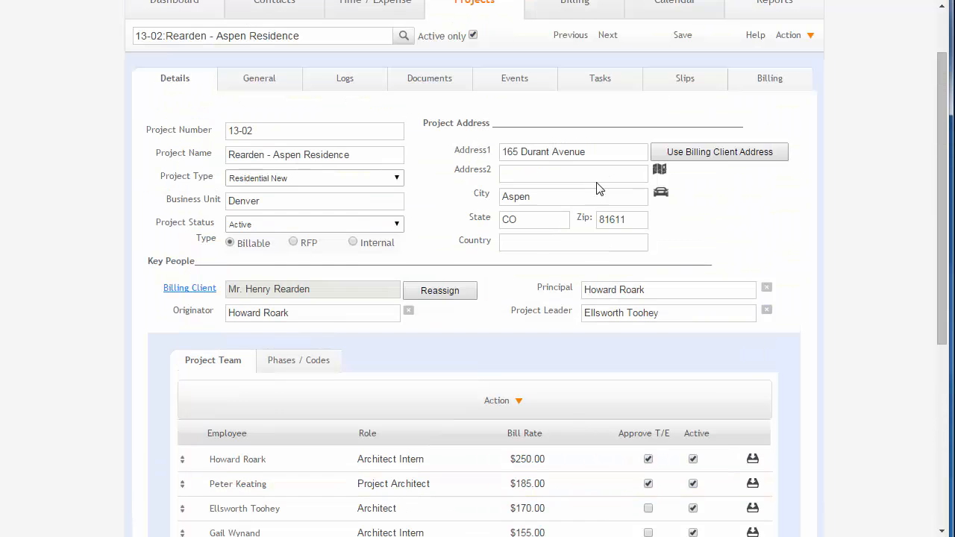
left_click(685, 36)
scroll(662, 181, "down", 3)
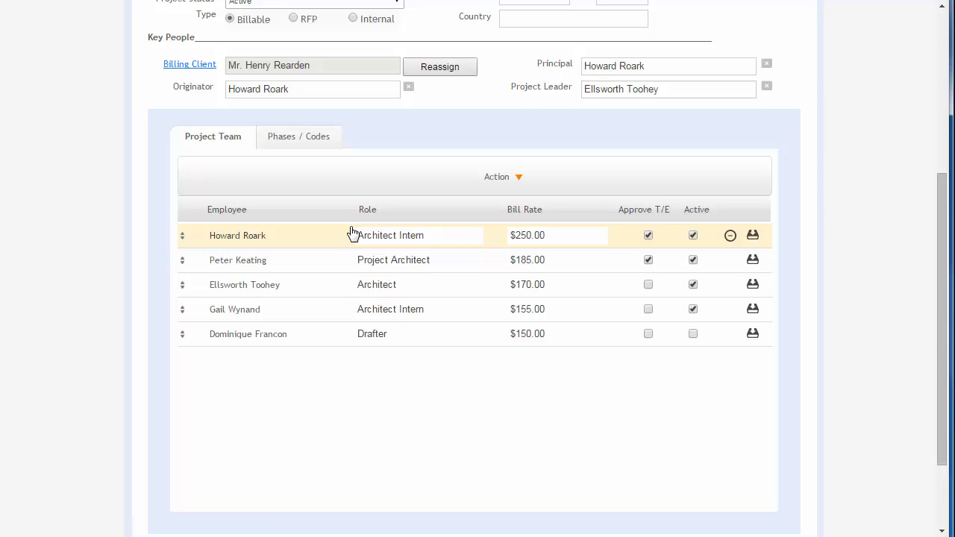
left_click(752, 237)
Step: Show the project's phases and job codes and view the details of 02 Schematic Design and 01 Pre-Design
left_click(307, 144)
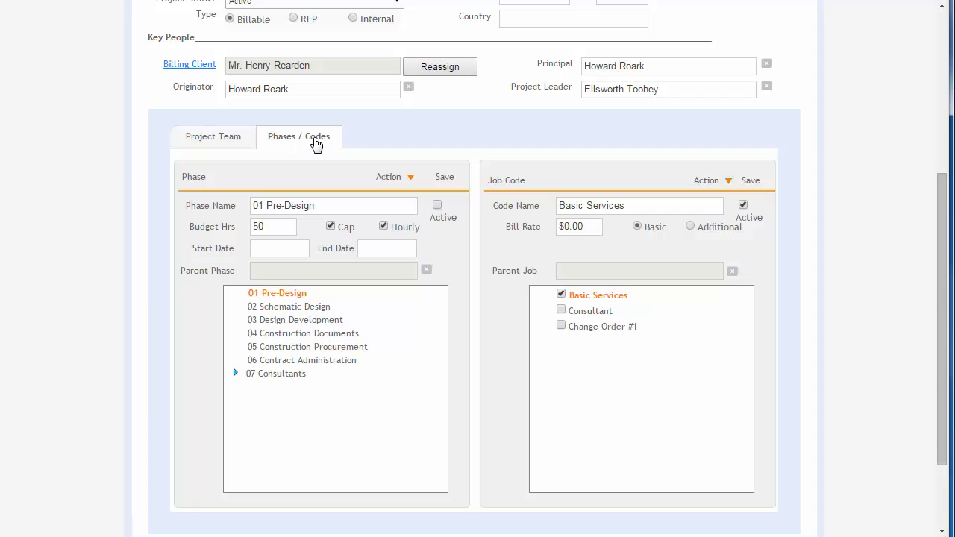
scroll(317, 142, "down", 1)
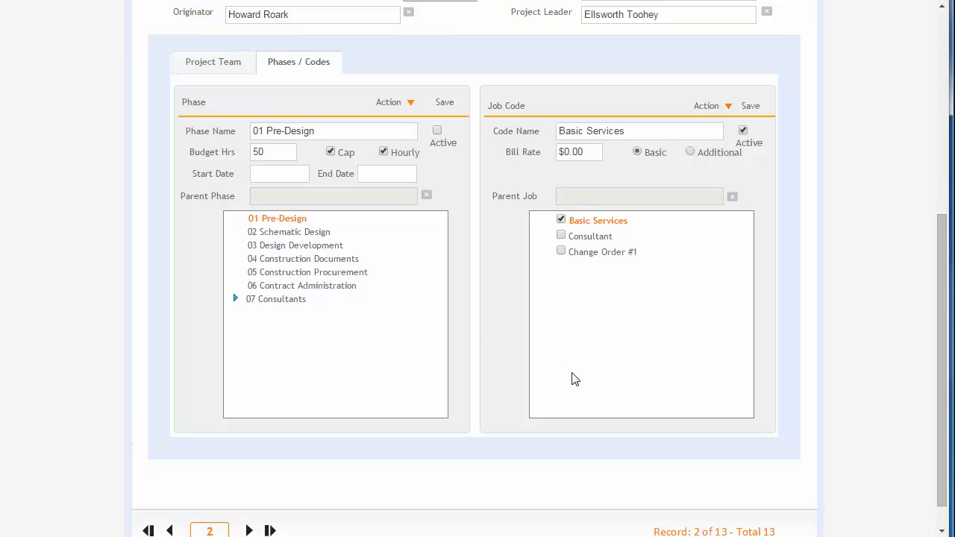
left_click(275, 232)
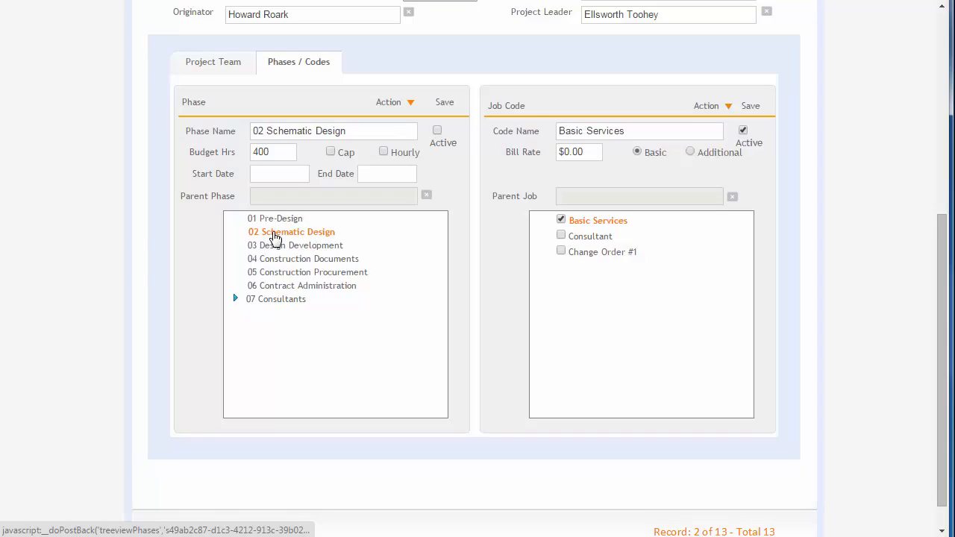
left_click(276, 221)
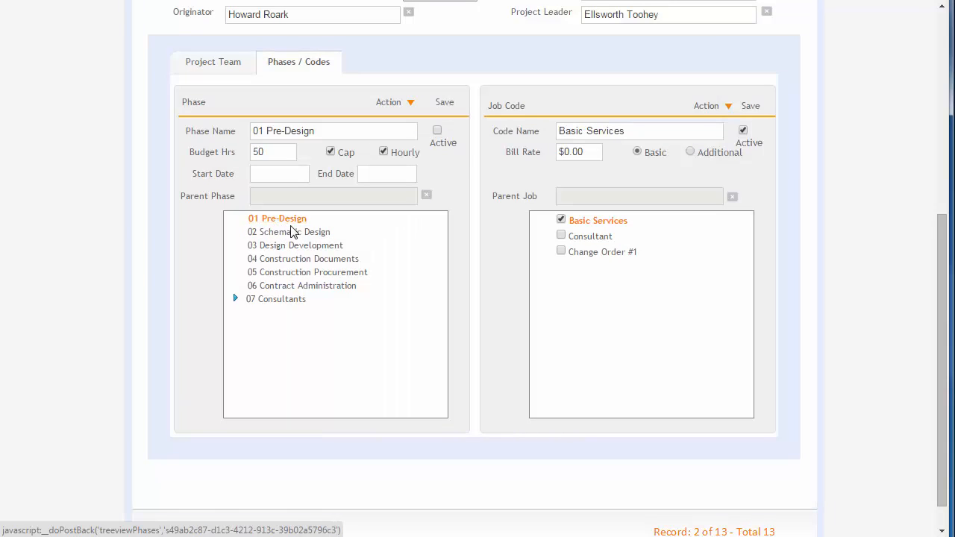
Step: Try marking phase 01 Pre-Design as active, discarding the edit to view 02 Schematic Design and the Basic Services job code
left_click(437, 131)
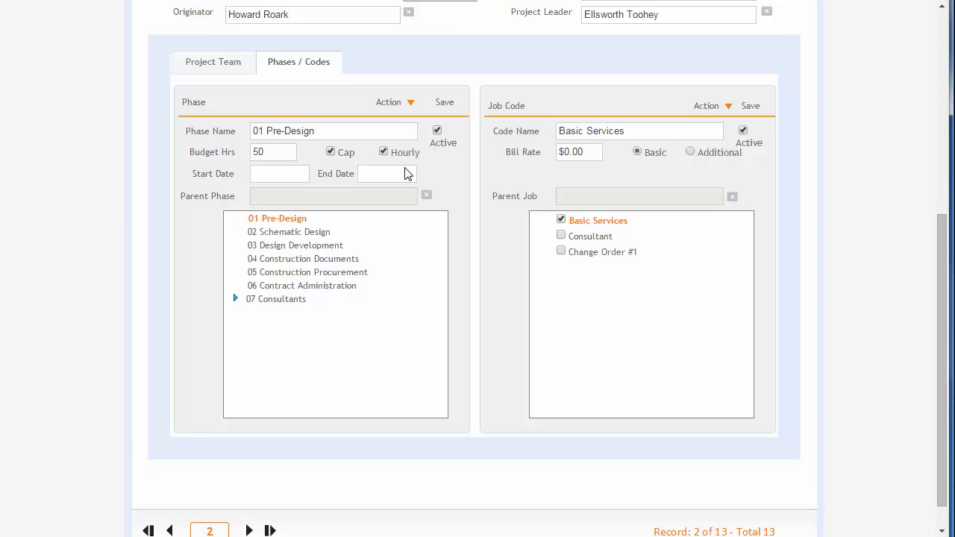
left_click(269, 237)
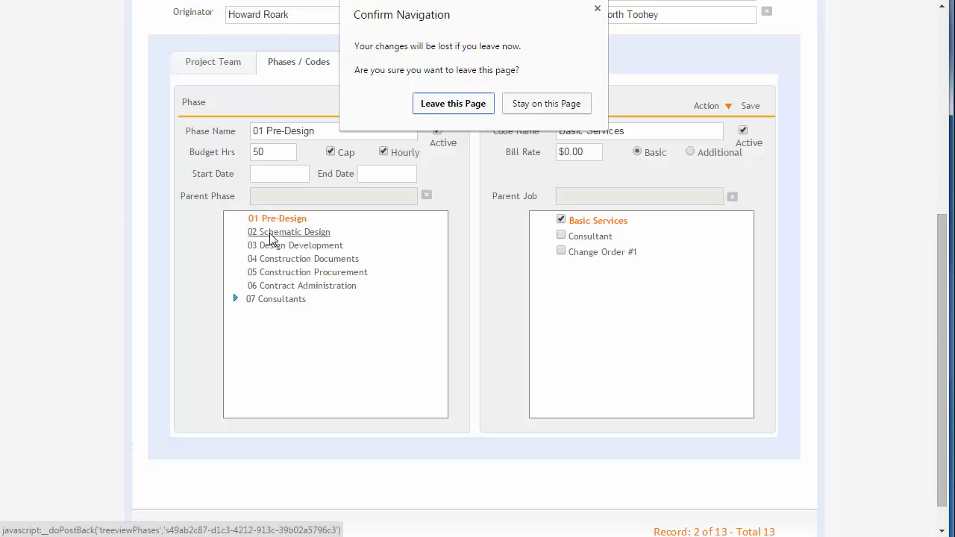
left_click(442, 104)
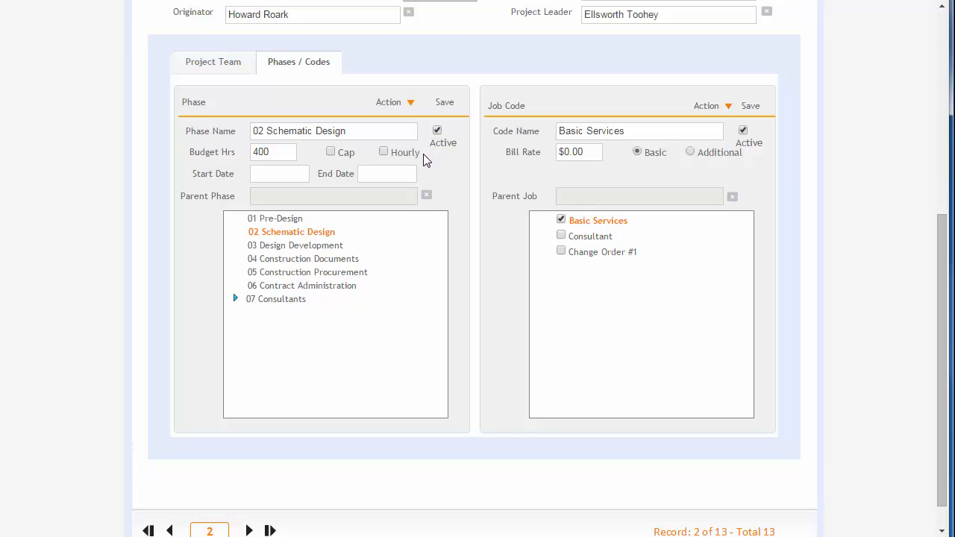
left_click(594, 223)
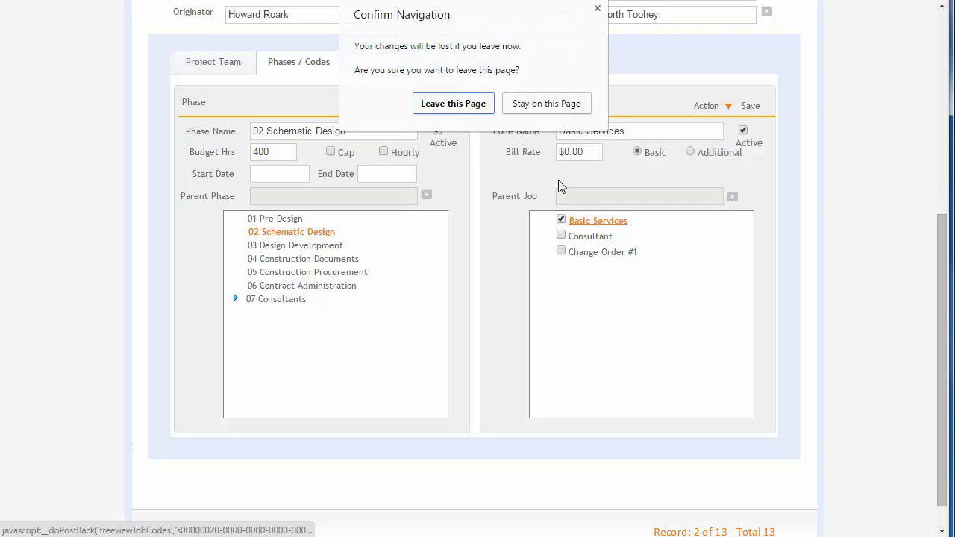
left_click(451, 103)
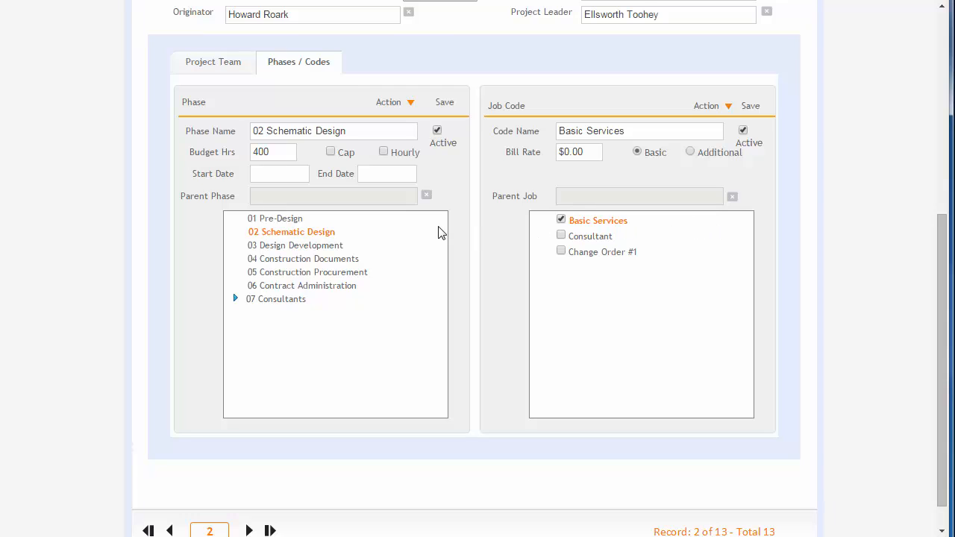
Step: Compare the budget hours of phase 02 Schematic Design with its hours in the project's billing budget
left_click_drag(277, 154, 254, 153)
left_click(281, 154)
scroll(283, 155, "up", 5)
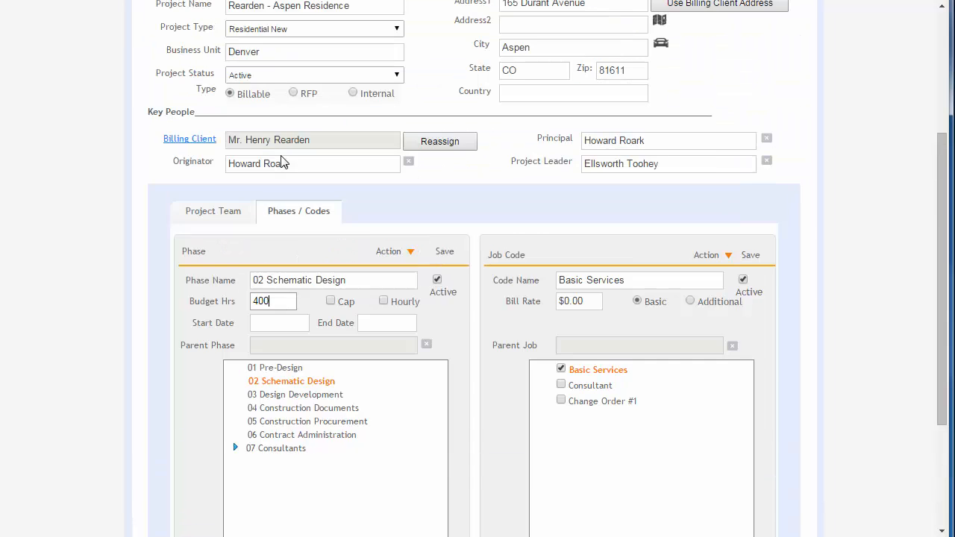
left_click(796, 162)
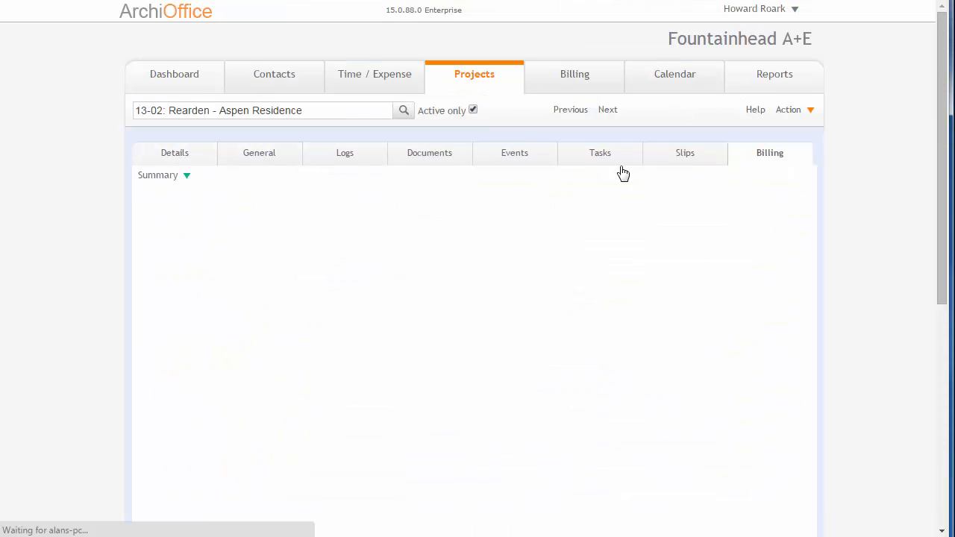
left_click(160, 175)
left_click(161, 205)
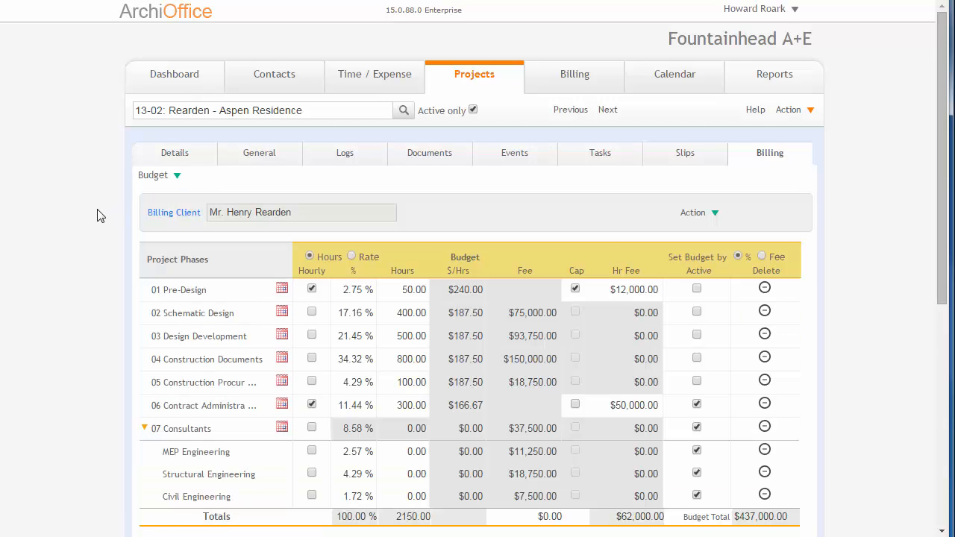
scroll(97, 216, "down", 1)
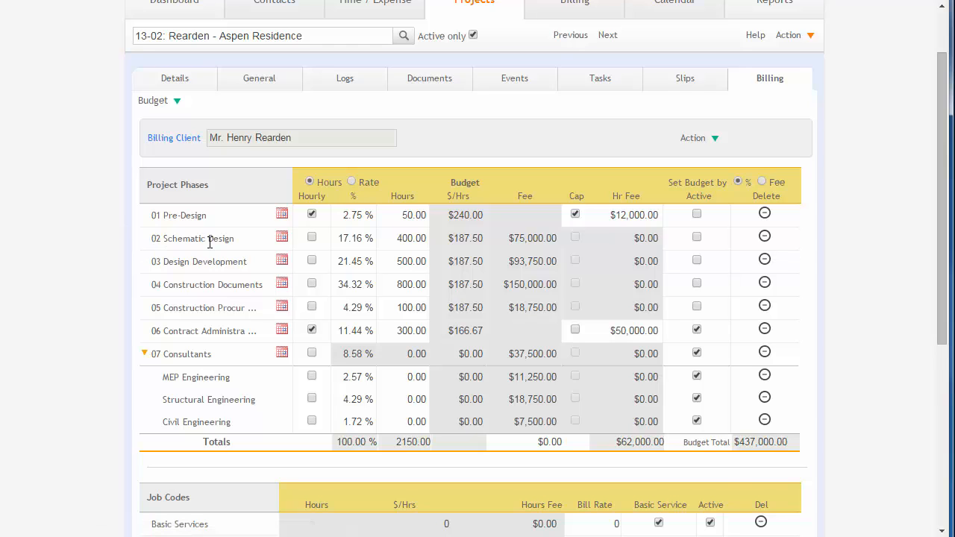
left_click_drag(396, 241, 430, 241)
Step: Return to the project's phases and codes and check the budget hours of 02 Schematic Design
scroll(431, 243, "up", 1)
left_click(190, 161)
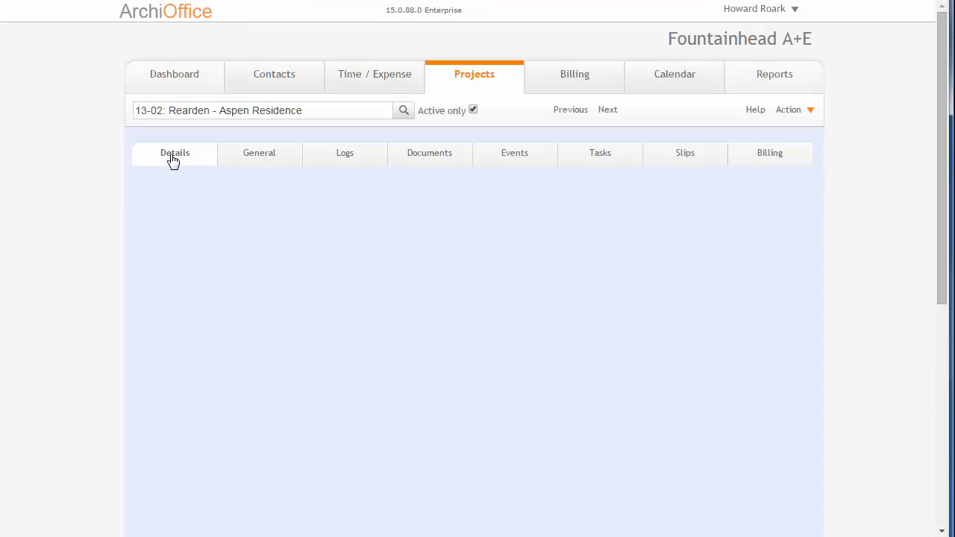
scroll(85, 213, "down", 3)
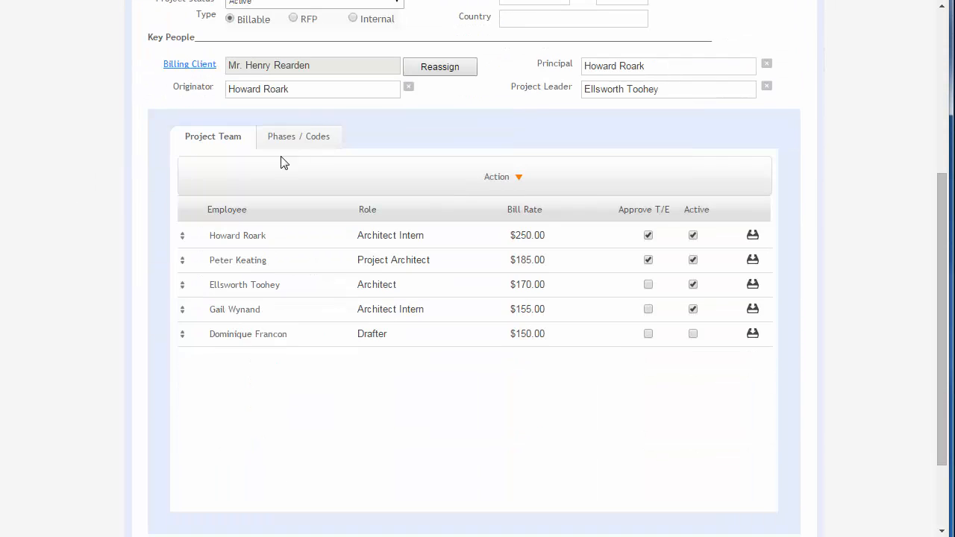
left_click(315, 140)
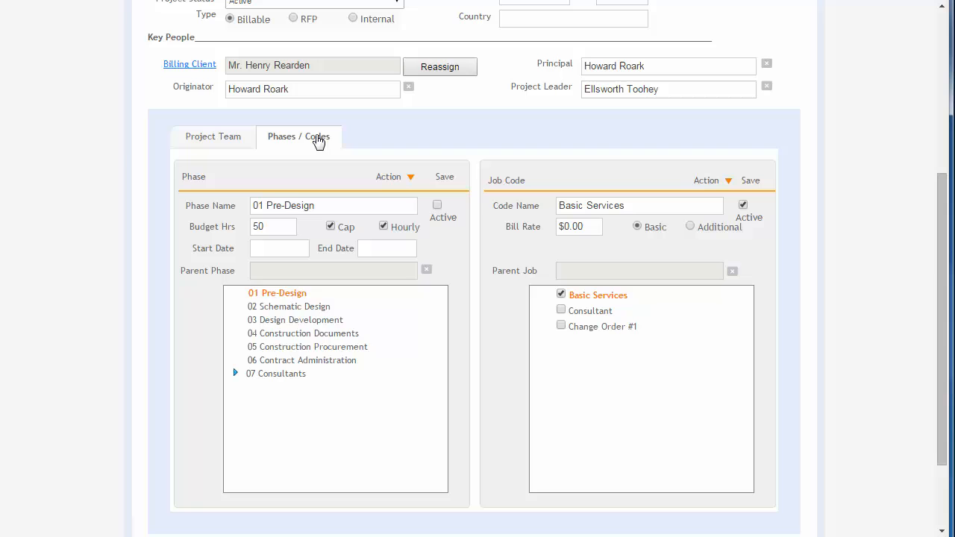
left_click(275, 307)
left_click_drag(274, 226, 226, 227)
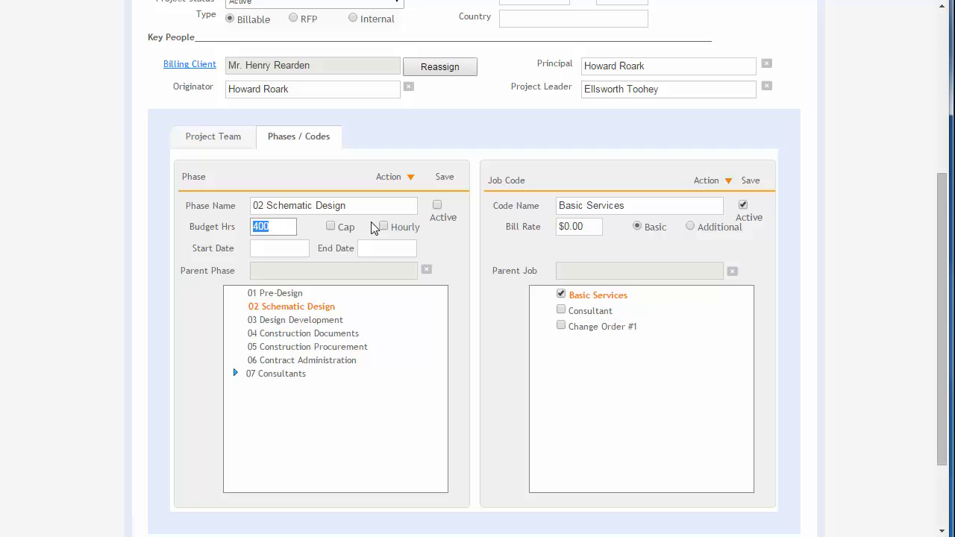
Step: Examine the start date and end date calendars of the 02 Schematic Design phase
left_click(278, 248)
left_click(386, 249)
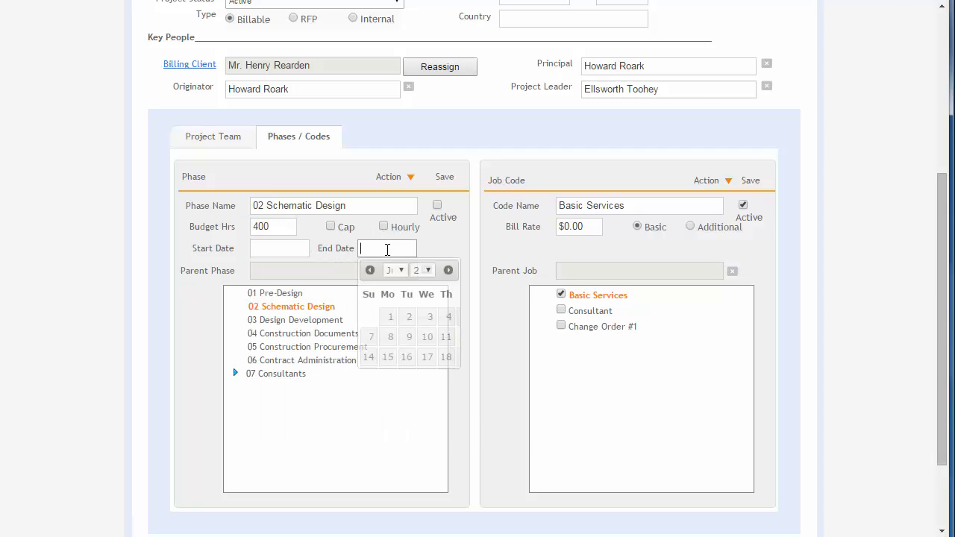
left_click(259, 249)
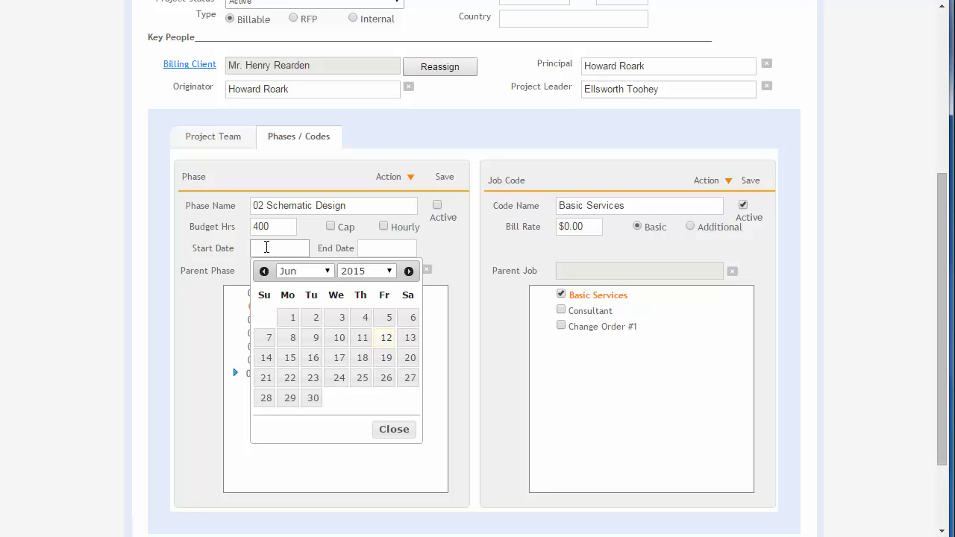
left_click(407, 248)
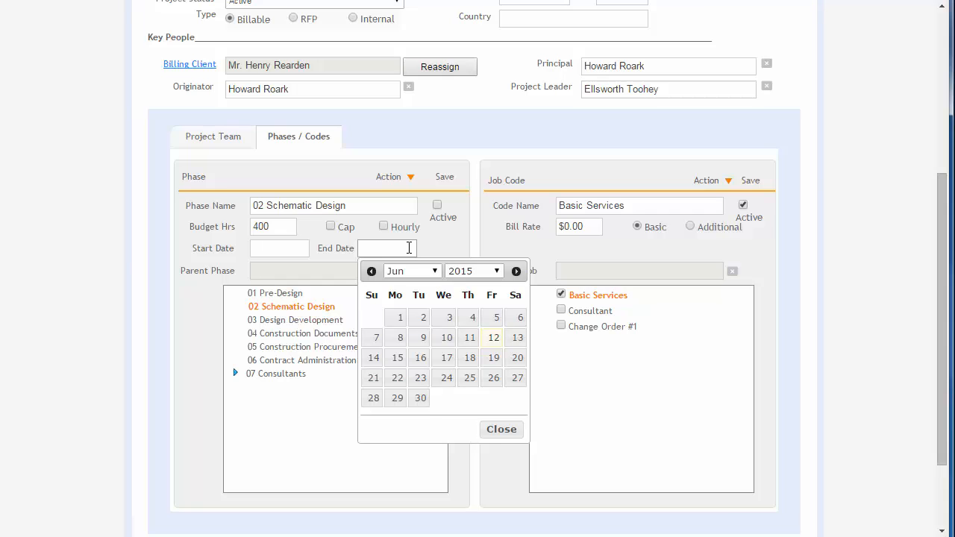
Step: View the start date calendar of 02 Schematic Design and the active status and bill rate of the Basic Services job code
left_click(258, 249)
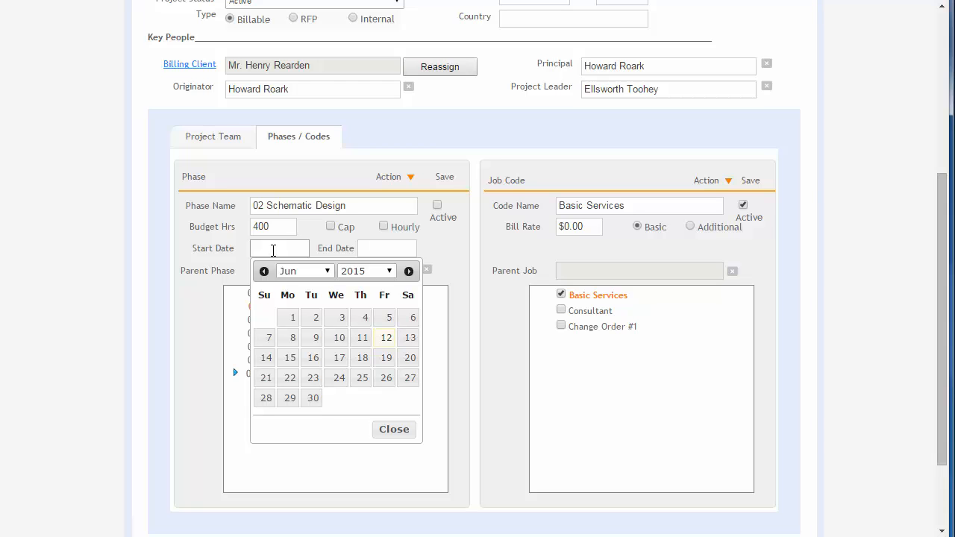
left_click(208, 270)
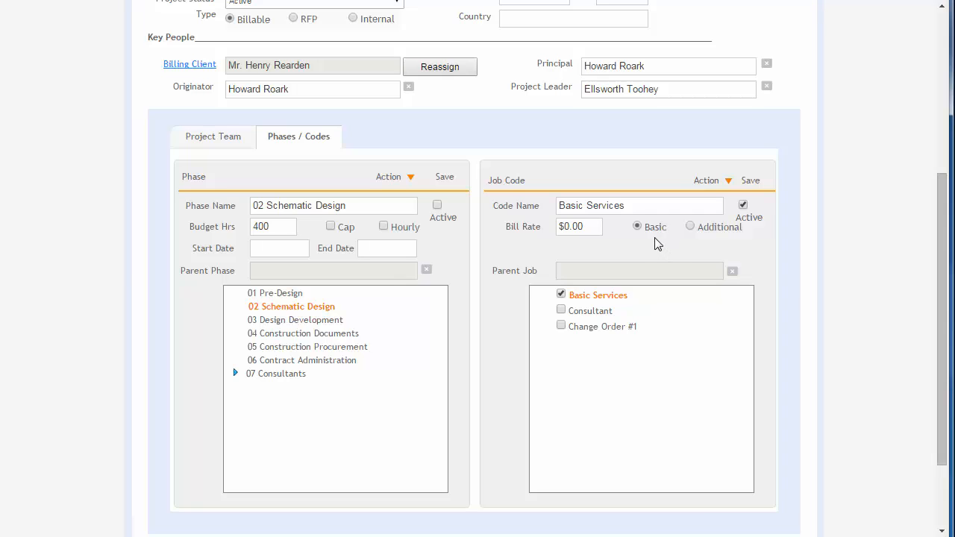
left_click(743, 206)
left_click(586, 227)
left_click(592, 228)
Step: Check the bill rates of the employees on the project team
left_click(221, 136)
left_click(226, 239)
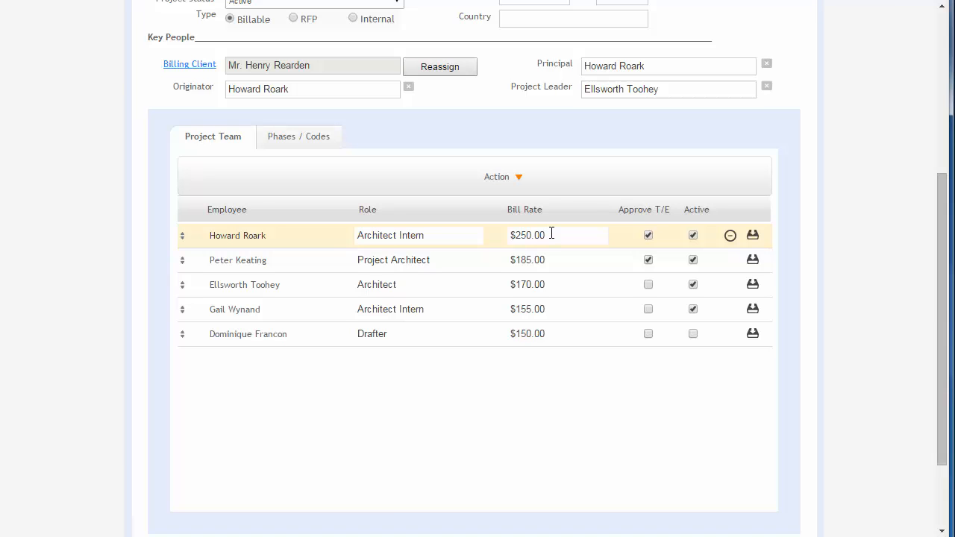
Step: Return to the phases and codes and examine the Basic Services job code's bill rate and its basic or additional type
left_click(282, 141)
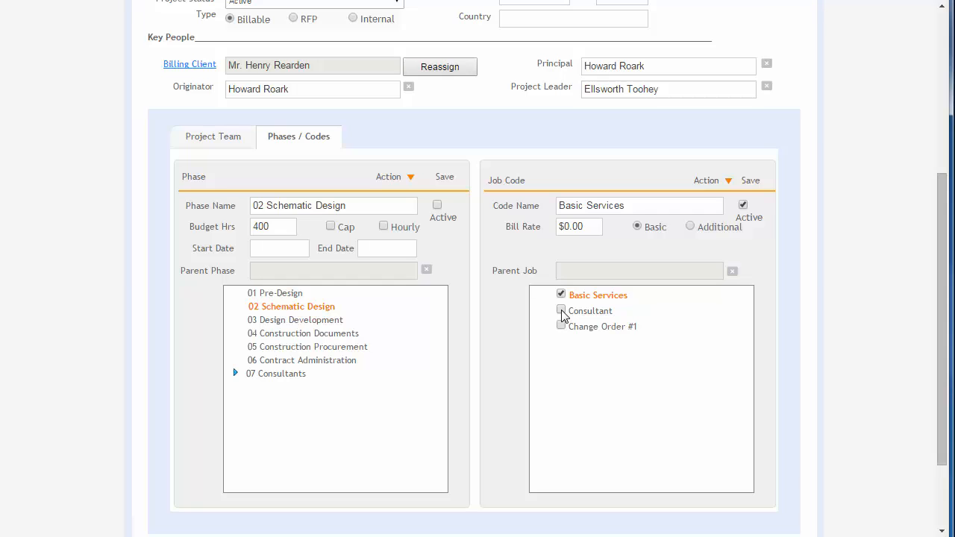
left_click_drag(590, 227, 560, 228)
left_click(591, 243)
left_click(692, 230)
left_click(561, 94)
scroll(908, 234, "up", 3)
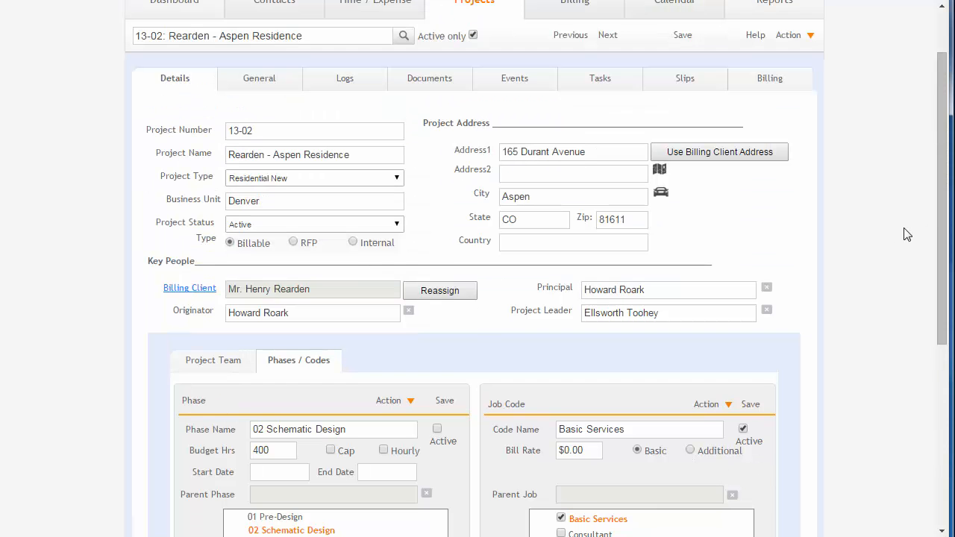
scroll(908, 234, "up", 1)
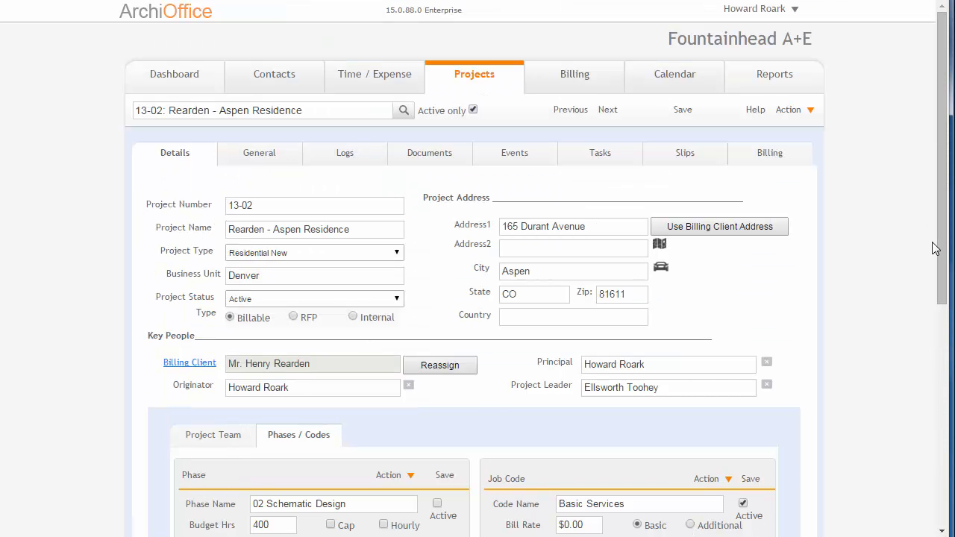